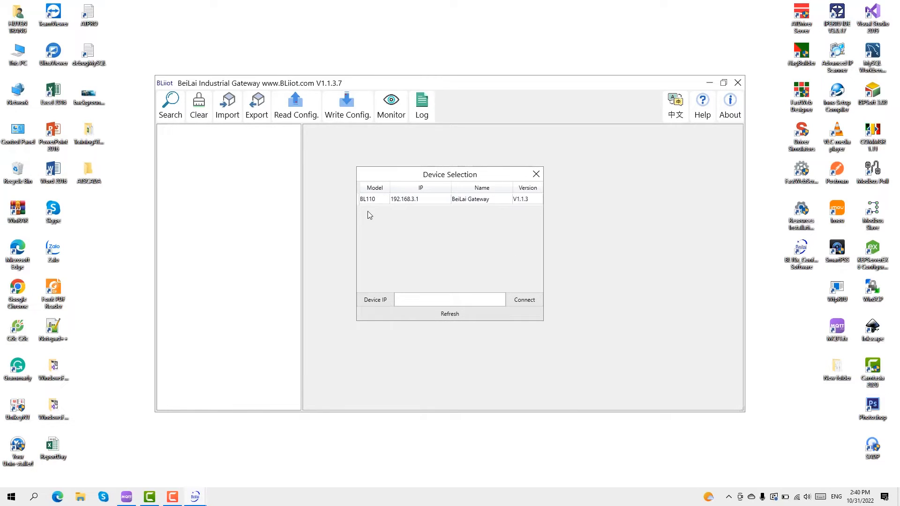
Log in to the BL110 gateway with its default password
{"action": "double_click", "coordinate": [394, 200]}
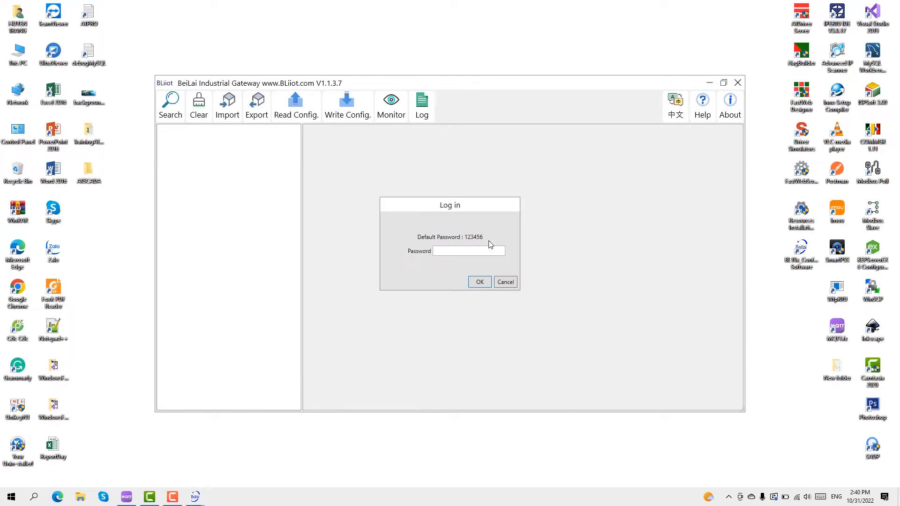
{"action": "type", "text": "123456"}
{"action": "key", "text": "Return"}
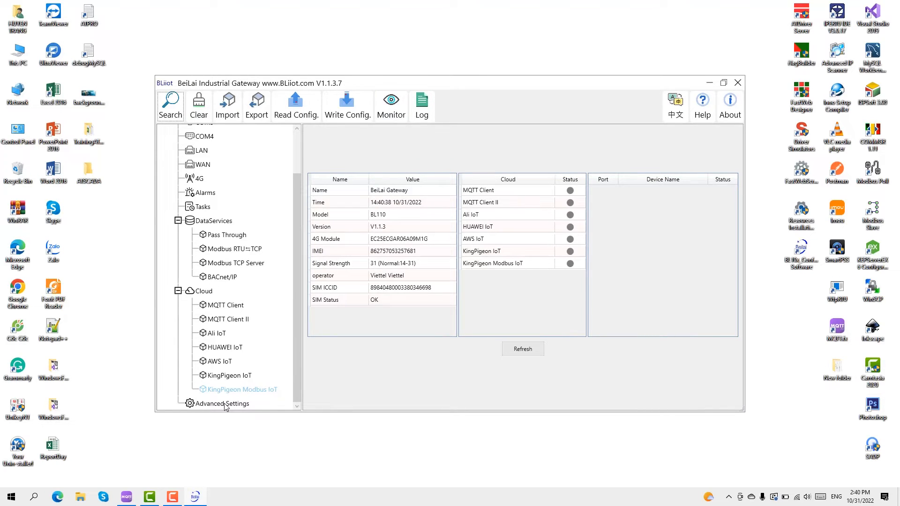
Check Advanced Settings, then show BL110's overview: firmware V1.1.3, SIM OK, signal 31
{"action": "left_click", "coordinate": [225, 406]}
{"action": "left_click", "coordinate": [586, 246]}
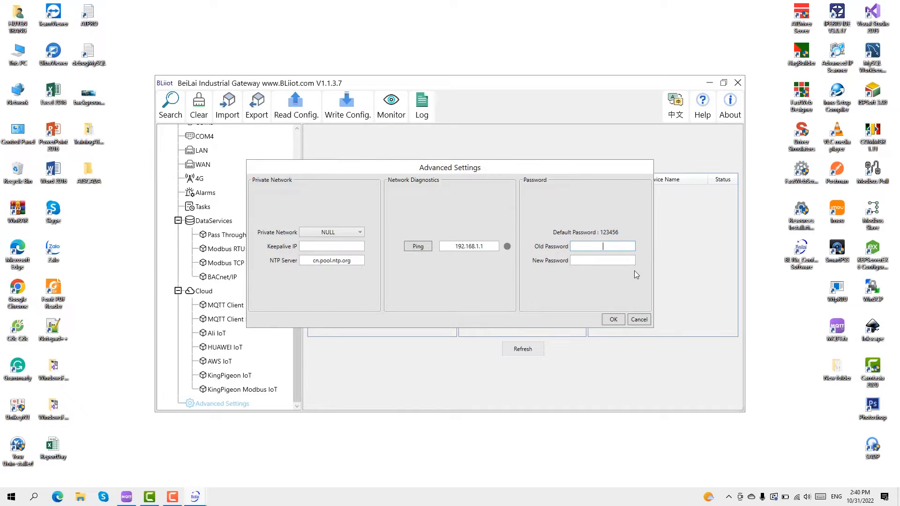
{"action": "left_click", "coordinate": [613, 320]}
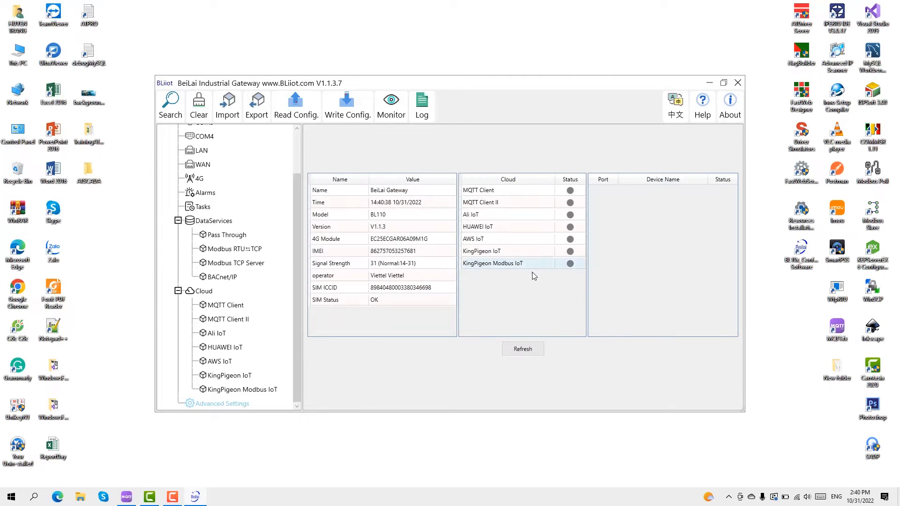
{"action": "scroll", "coordinate": [190, 167], "scroll_direction": "up", "scroll_amount": 2}
{"action": "left_click", "coordinate": [191, 132]}
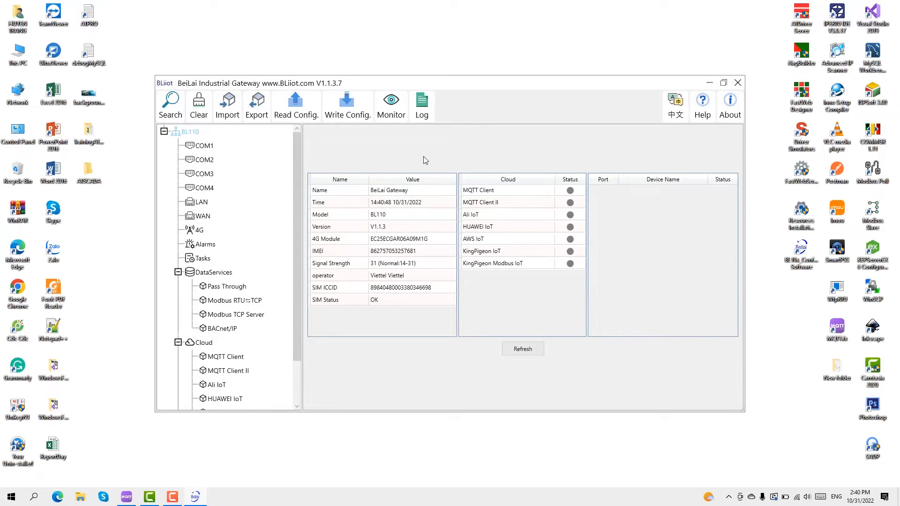
Change the gateway's Name from 'BeiLai Gateway' to 'BL110' and confirm it
{"action": "double_click", "coordinate": [390, 194]}
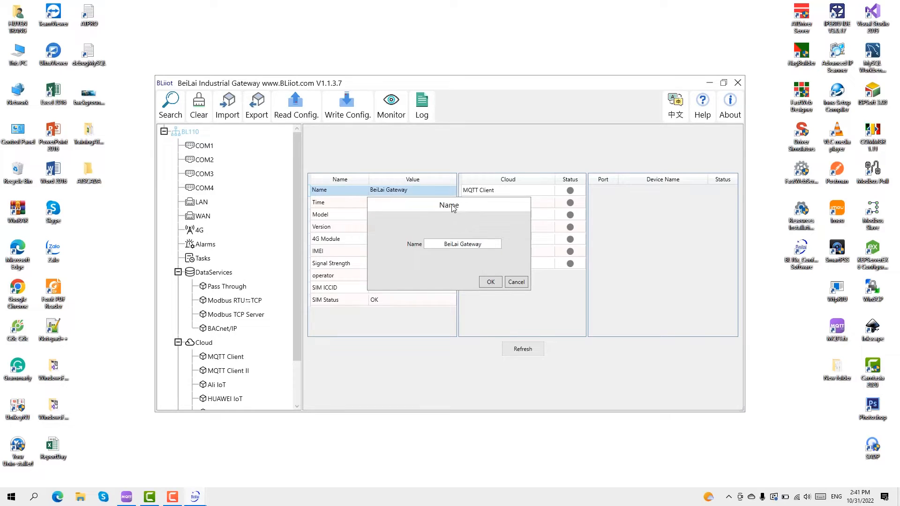
{"action": "left_click_drag", "start_coordinate": [453, 210], "coordinate": [527, 226]}
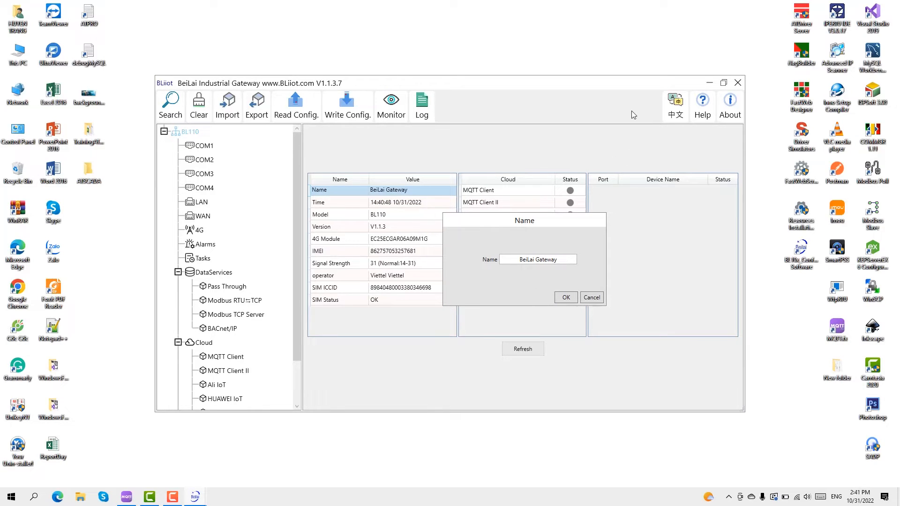
{"action": "left_click_drag", "start_coordinate": [566, 261], "coordinate": [517, 255]}
{"action": "left_click", "coordinate": [566, 297]}
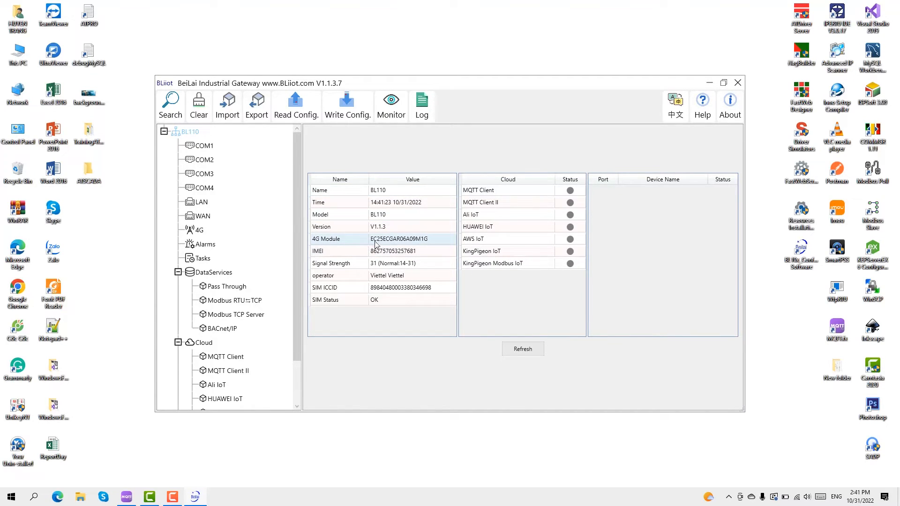
{"action": "left_click", "coordinate": [385, 265]}
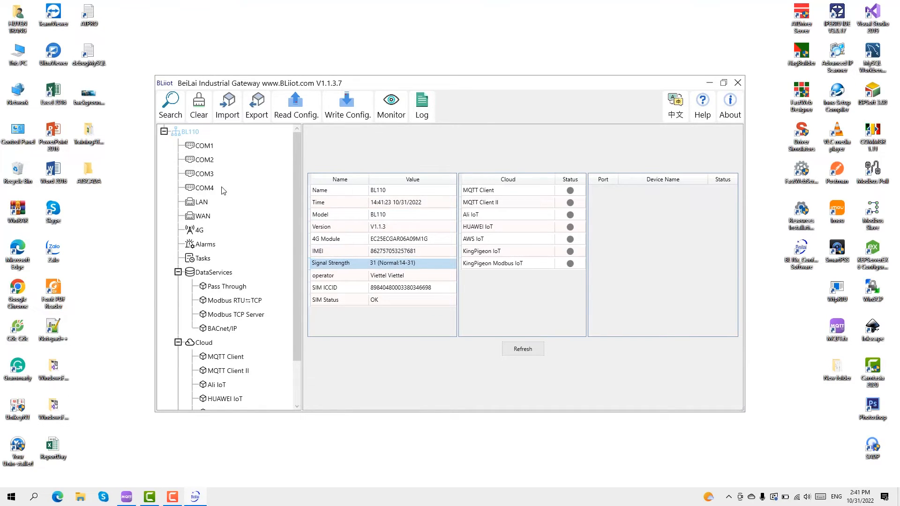
Inspect the COM1 and COM2 port entries in the gateway tree
{"action": "left_click", "coordinate": [206, 161]}
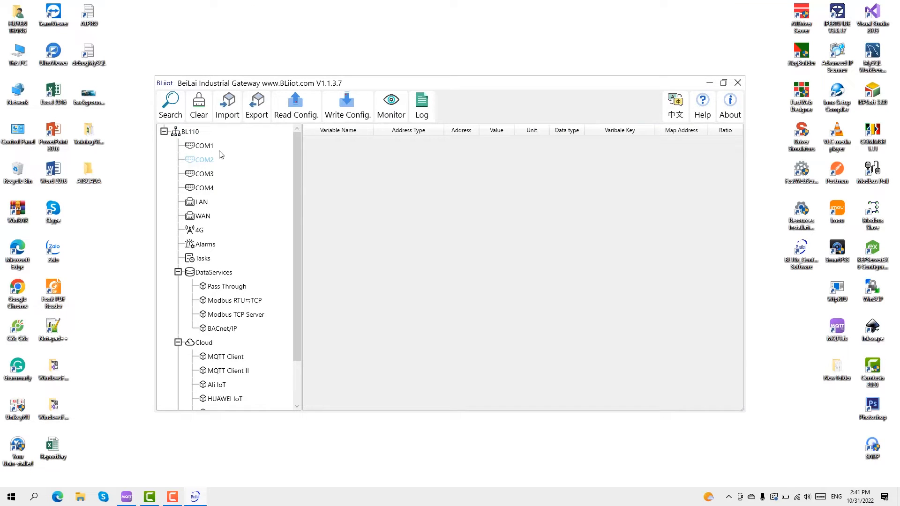
{"action": "left_click", "coordinate": [202, 147]}
{"action": "left_click", "coordinate": [206, 161]}
{"action": "right_click", "coordinate": [203, 161]}
{"action": "left_click", "coordinate": [199, 160]}
Confirm COM2 uses Collection mode with MODBUS_RTU at 9600 baud, 8-N-1
{"action": "double_click", "coordinate": [202, 161]}
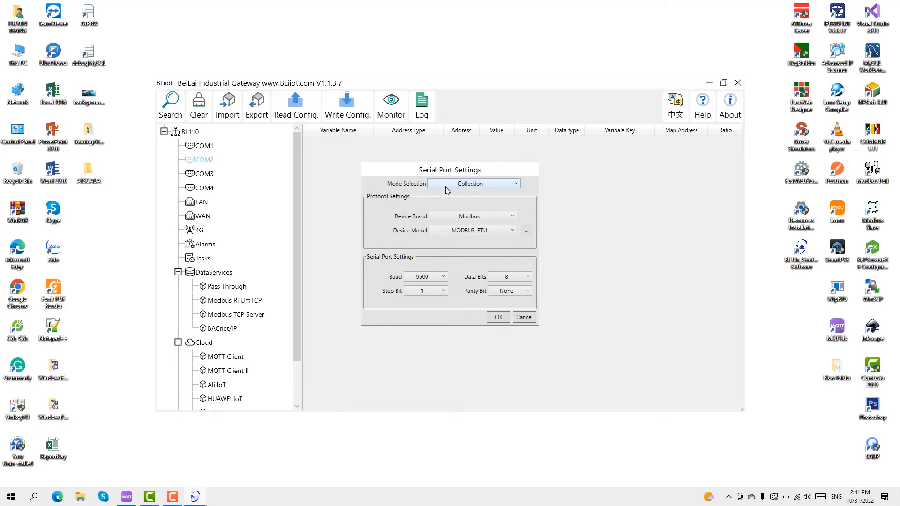
{"action": "left_click", "coordinate": [511, 183]}
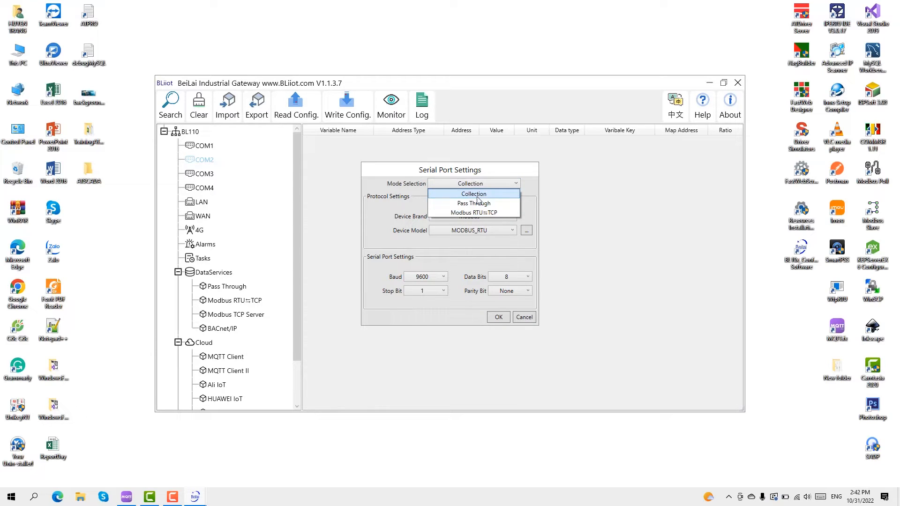
{"action": "left_click", "coordinate": [517, 184]}
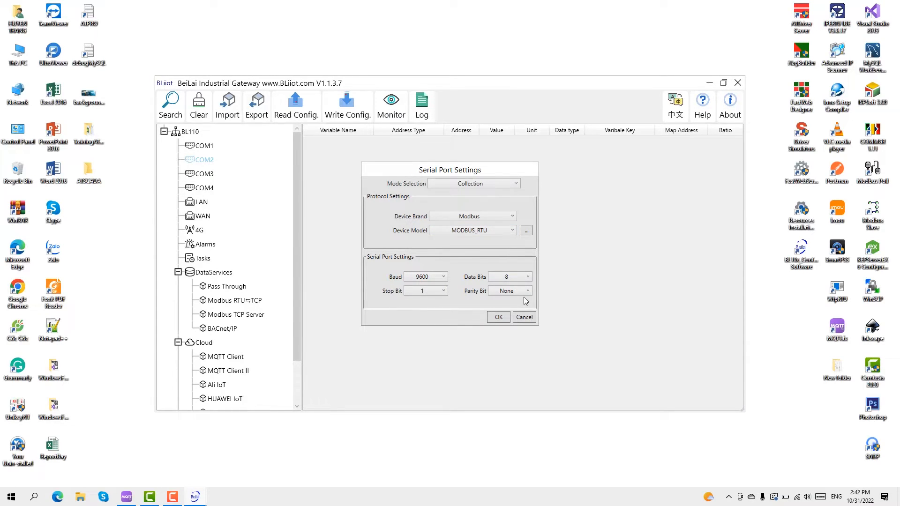
{"action": "left_click", "coordinate": [495, 318]}
Create device 'Wind' with slave ID 5 under COM2 and start a new variable for it
{"action": "right_click", "coordinate": [192, 159]}
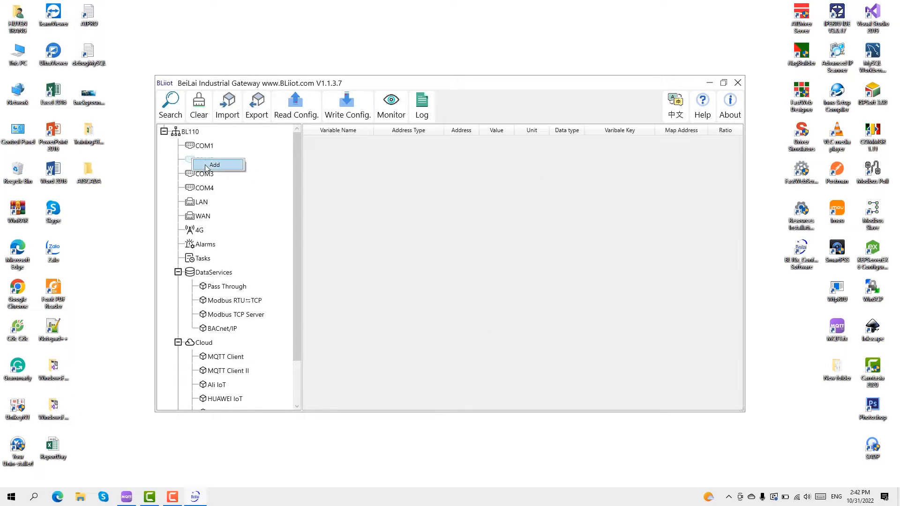
{"action": "left_click", "coordinate": [208, 166]}
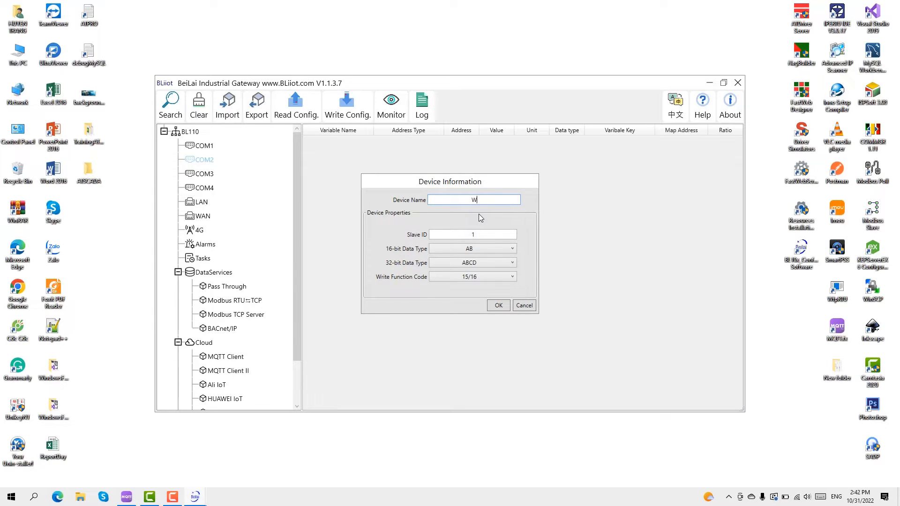
{"action": "type", "text": "Wind"}
{"action": "left_click", "coordinate": [473, 234]}
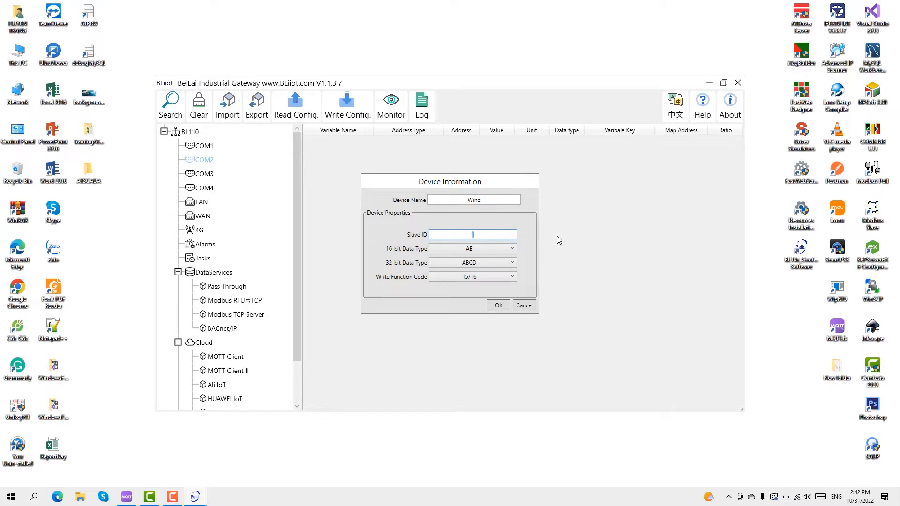
{"action": "type", "text": "5"}
{"action": "left_click", "coordinate": [498, 305]}
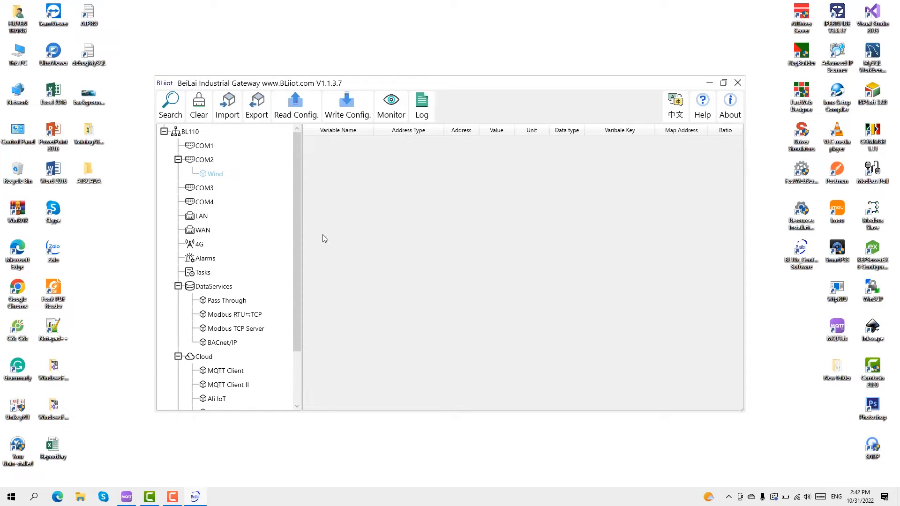
{"action": "right_click", "coordinate": [423, 173]}
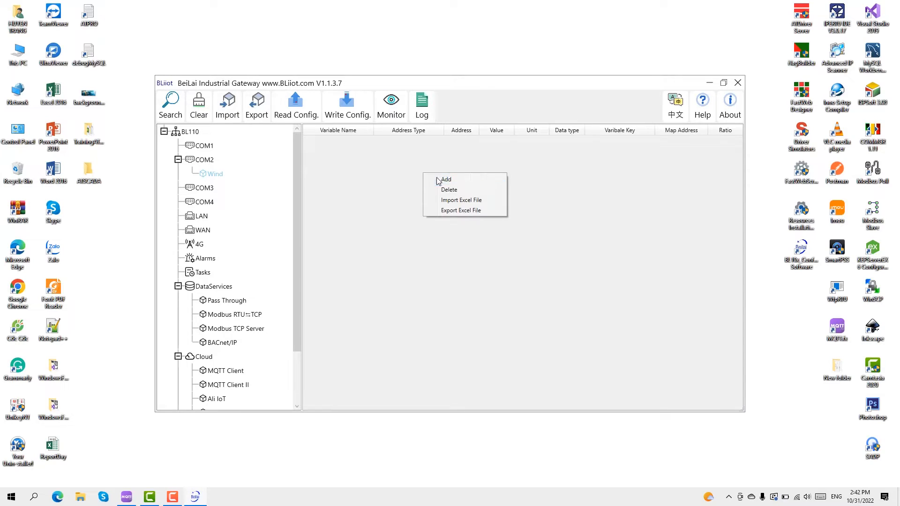
{"action": "left_click", "coordinate": [444, 180]}
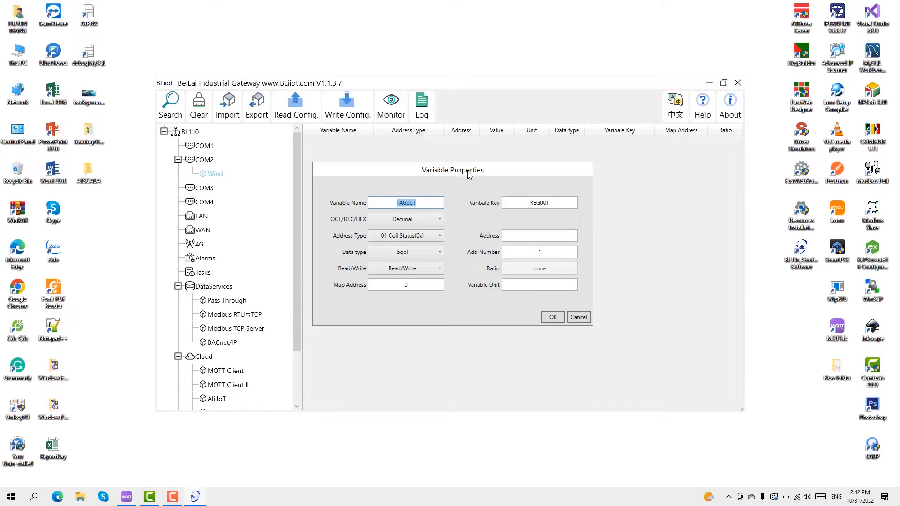
Name the variable 'Speed' and replace the REG001 key with 'Speed'
{"action": "left_click_drag", "start_coordinate": [469, 175], "coordinate": [504, 194]}
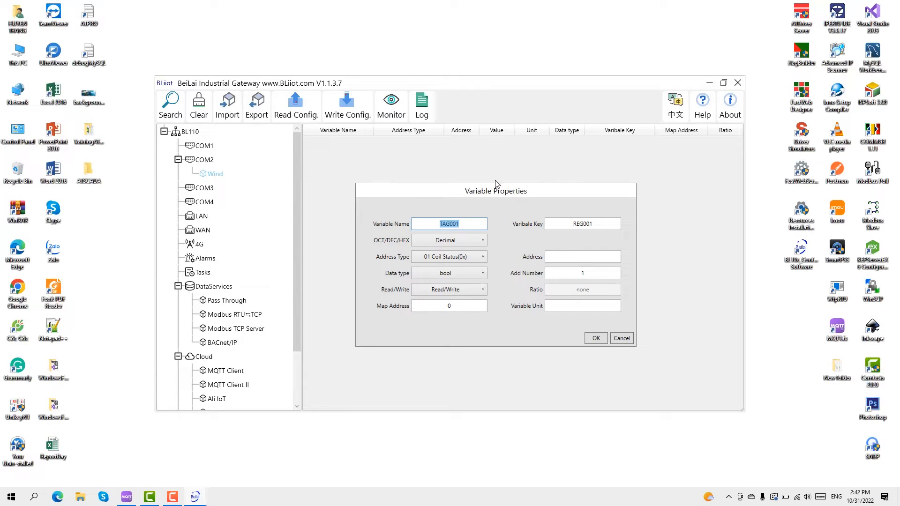
{"action": "type", "text": "Spp"}
{"action": "type", "text": "ed"}
{"action": "double_click", "coordinate": [466, 225]}
{"action": "left_click_drag", "start_coordinate": [464, 224], "coordinate": [410, 224]}
{"action": "left_click_drag", "start_coordinate": [569, 223], "coordinate": [595, 224]}
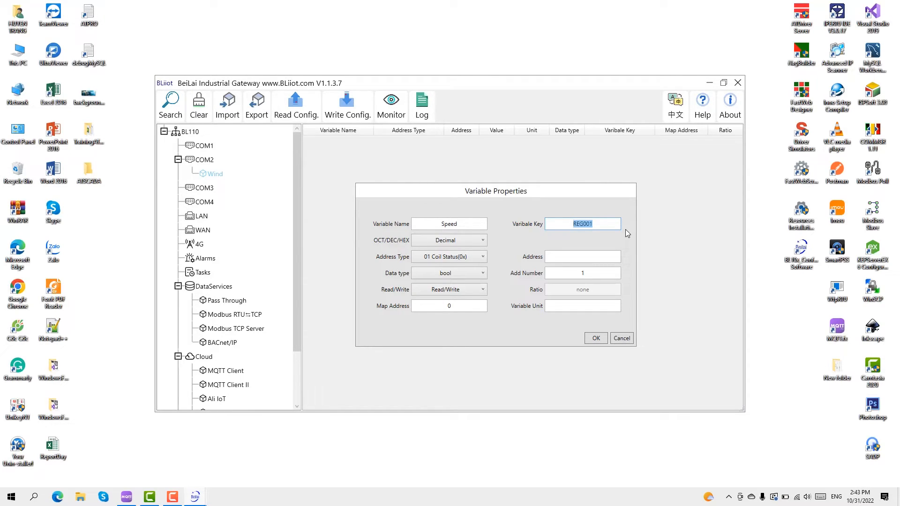
{"action": "type", "text": "Speed"}
Make Speed a 03 Holding Register(4x) at address 0 with ratio 0.1, and save it
{"action": "left_click", "coordinate": [465, 261]}
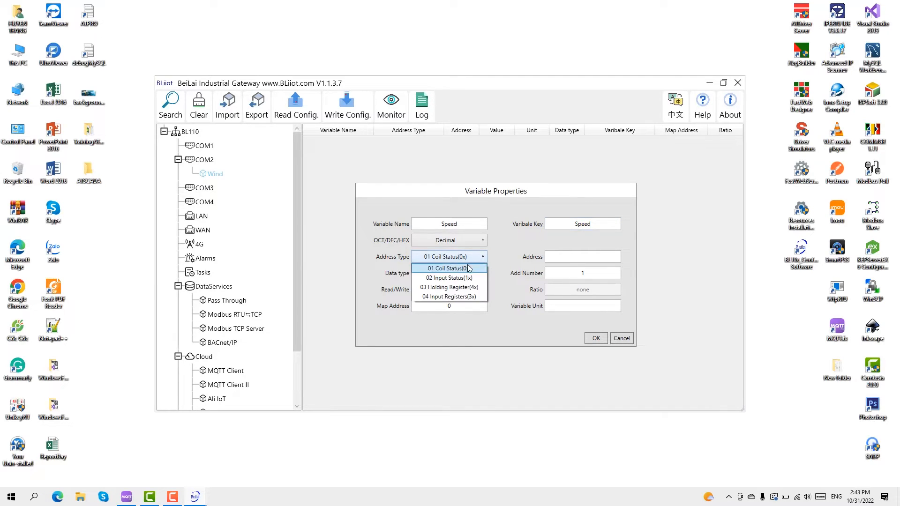
{"action": "left_click", "coordinate": [469, 289]}
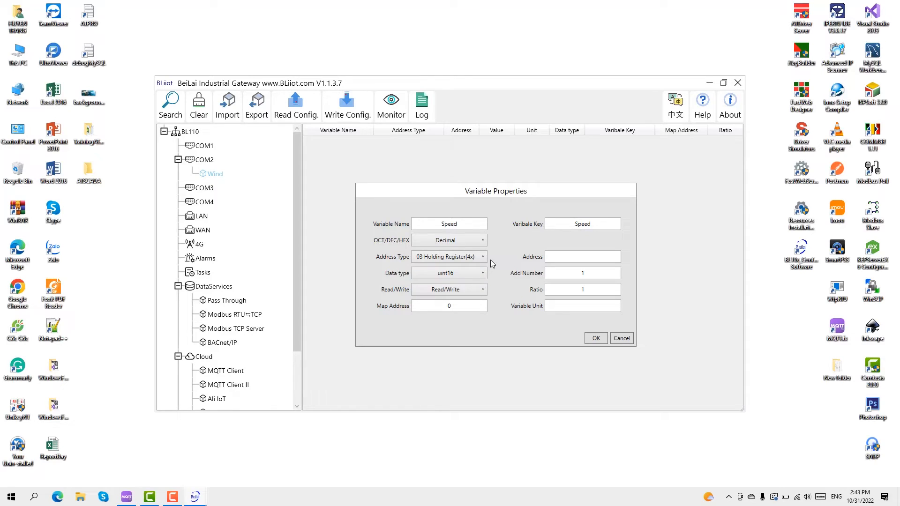
{"action": "left_click", "coordinate": [599, 254]}
{"action": "type", "text": "0"}
{"action": "double_click", "coordinate": [448, 306]}
{"action": "left_click", "coordinate": [449, 305]}
{"action": "double_click", "coordinate": [449, 306]}
{"action": "double_click", "coordinate": [583, 289]}
{"action": "type", "text": "0.1"}
{"action": "left_click", "coordinate": [595, 339]}
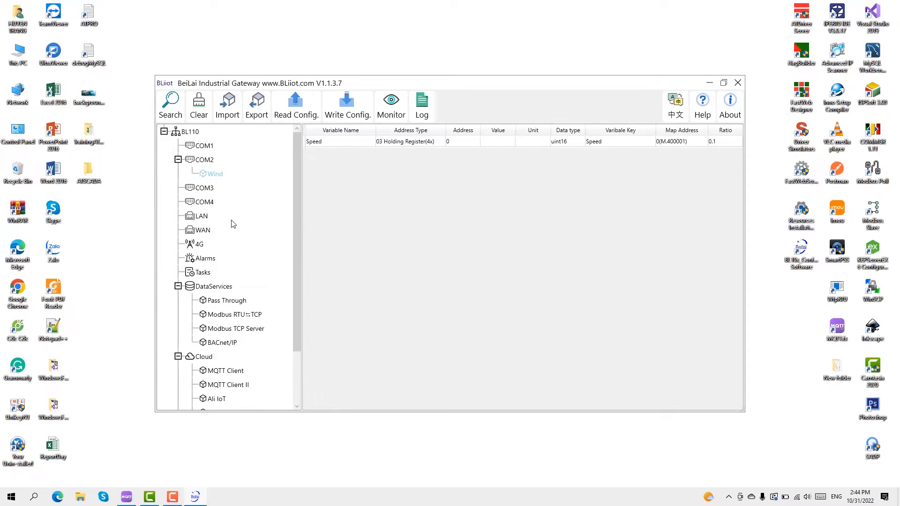
{"action": "scroll", "coordinate": [233, 223], "scroll_direction": "down", "scroll_amount": 3}
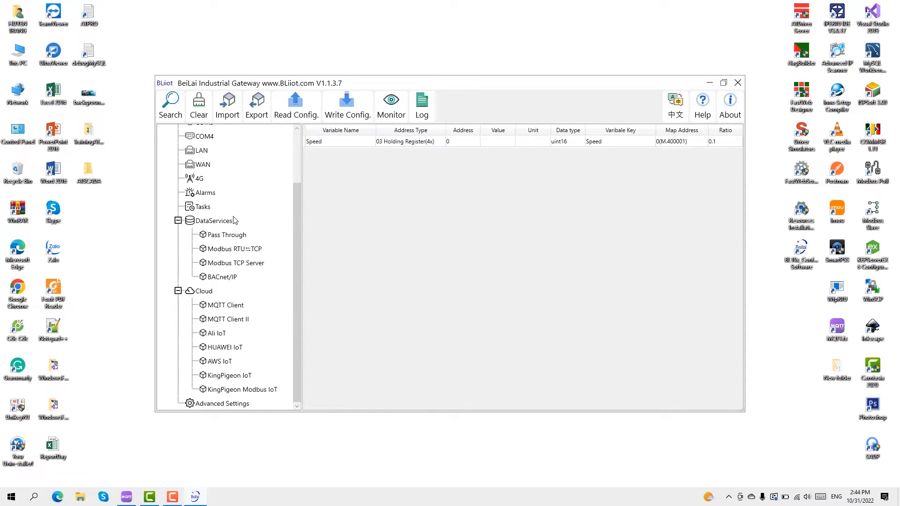
{"action": "double_click", "coordinate": [238, 308]}
{"action": "left_click_drag", "start_coordinate": [378, 119], "coordinate": [459, 128]}
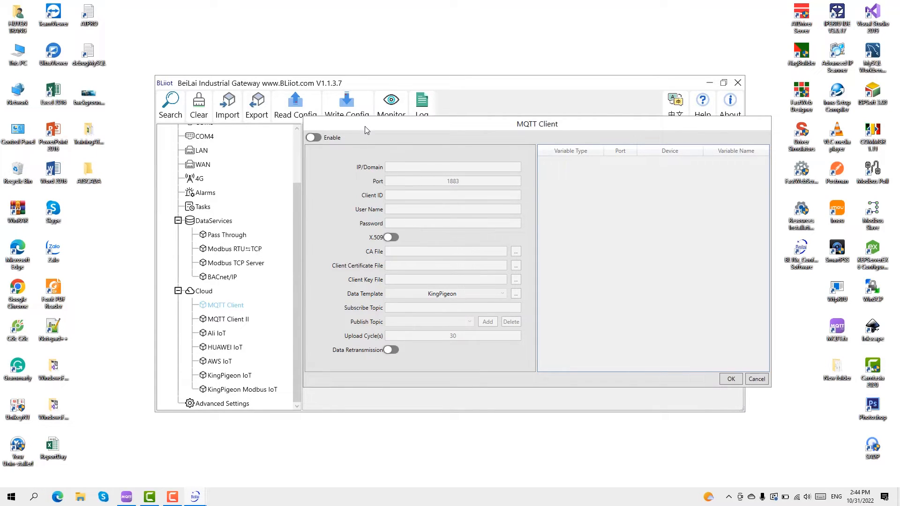
{"action": "left_click_drag", "start_coordinate": [375, 126], "coordinate": [308, 123]}
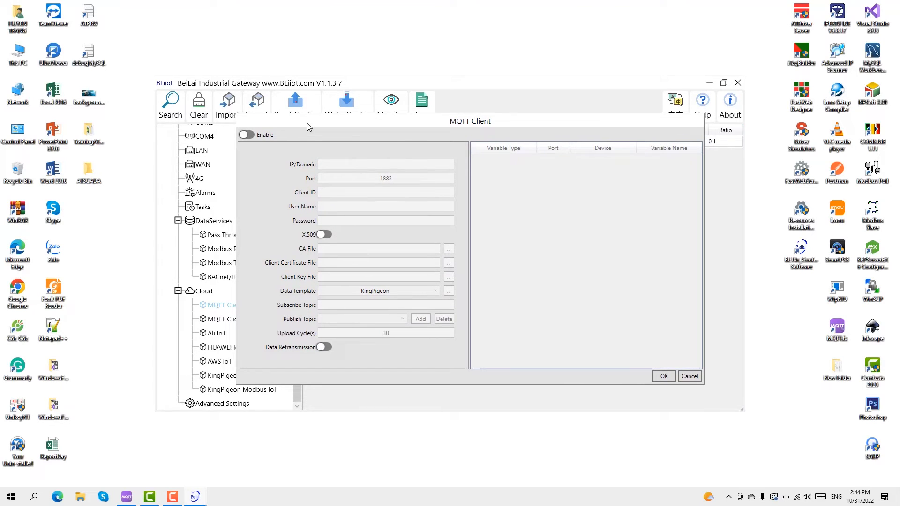
{"action": "left_click", "coordinate": [247, 136]}
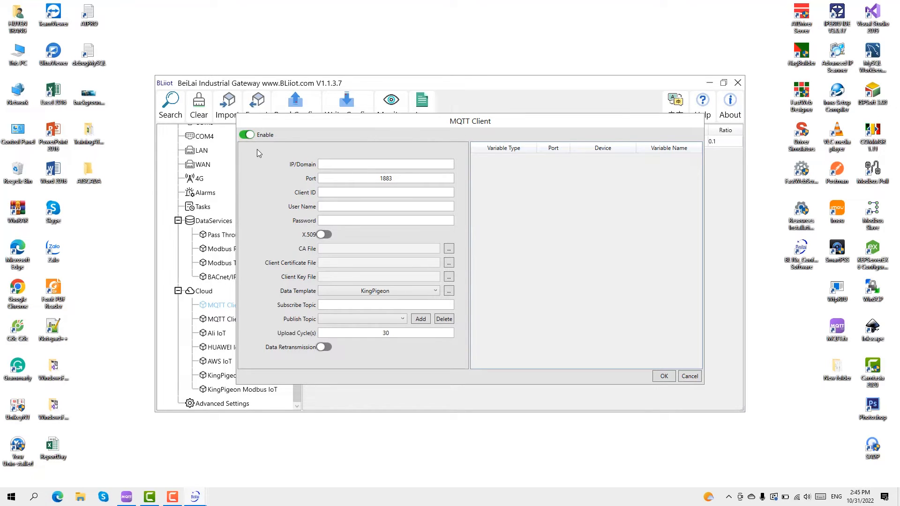
{"action": "left_click", "coordinate": [374, 164]}
Search Chrome for 'download mqtt fx', open Softblade's MQTT.fx page, then close Chrome
{"action": "double_click", "coordinate": [18, 288]}
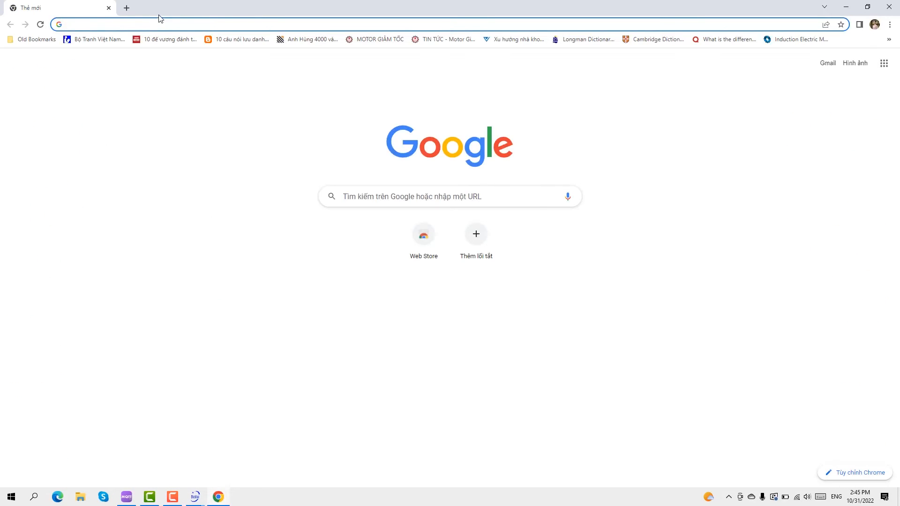
{"action": "type", "text": "download"}
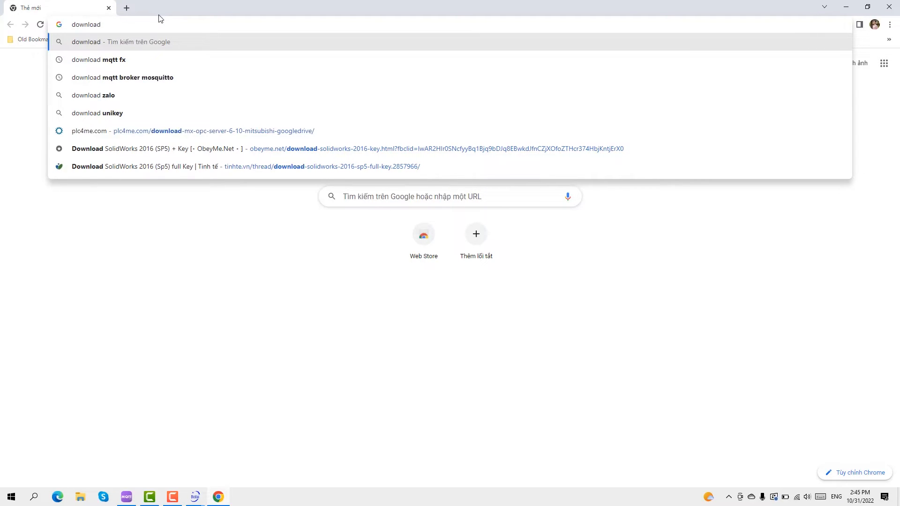
{"action": "key", "text": "Down"}
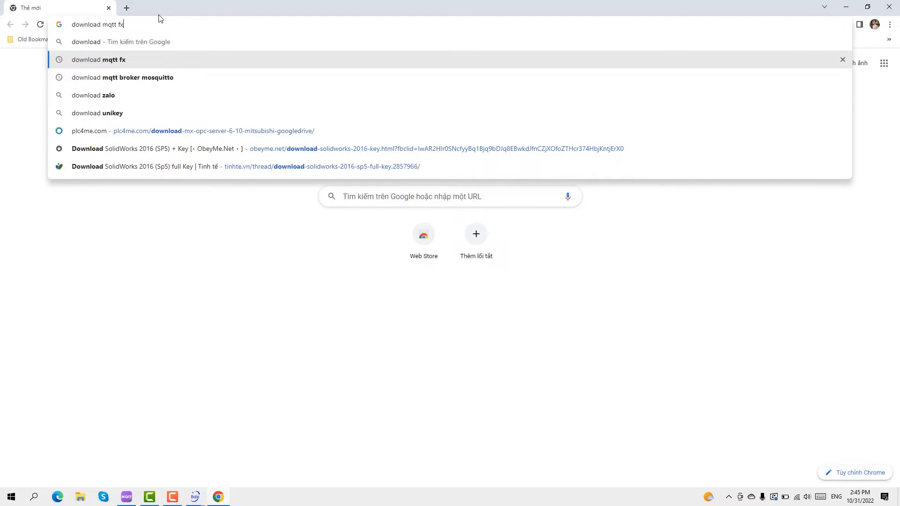
{"action": "key", "text": "Return"}
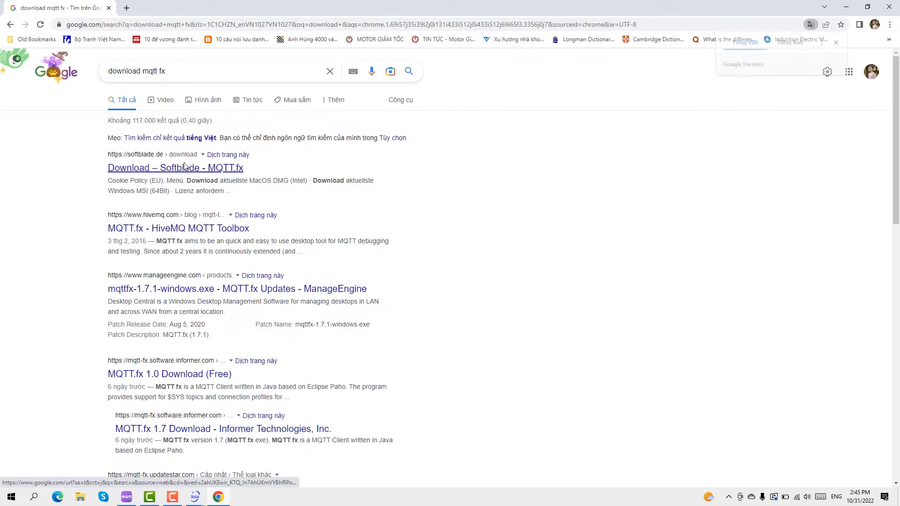
{"action": "left_click", "coordinate": [241, 168]}
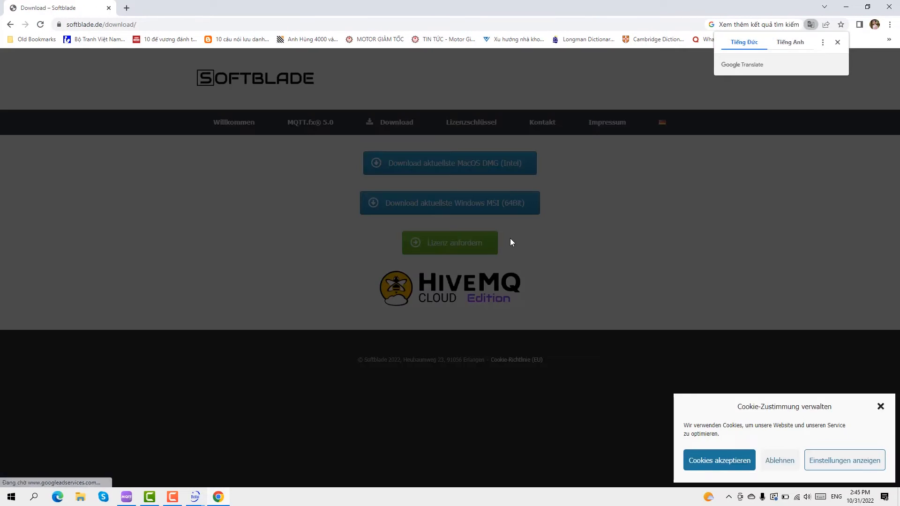
{"action": "left_click", "coordinate": [838, 43]}
{"action": "left_click", "coordinate": [881, 407]}
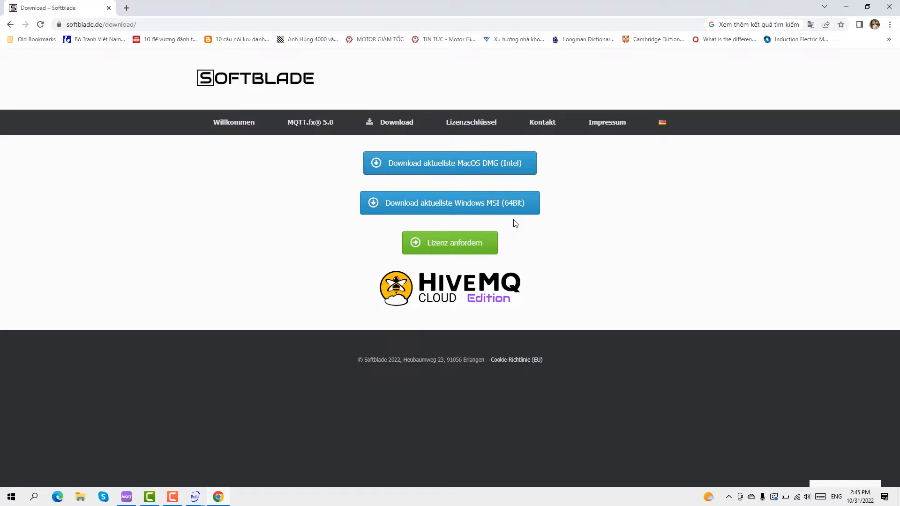
{"action": "left_click", "coordinate": [894, 7]}
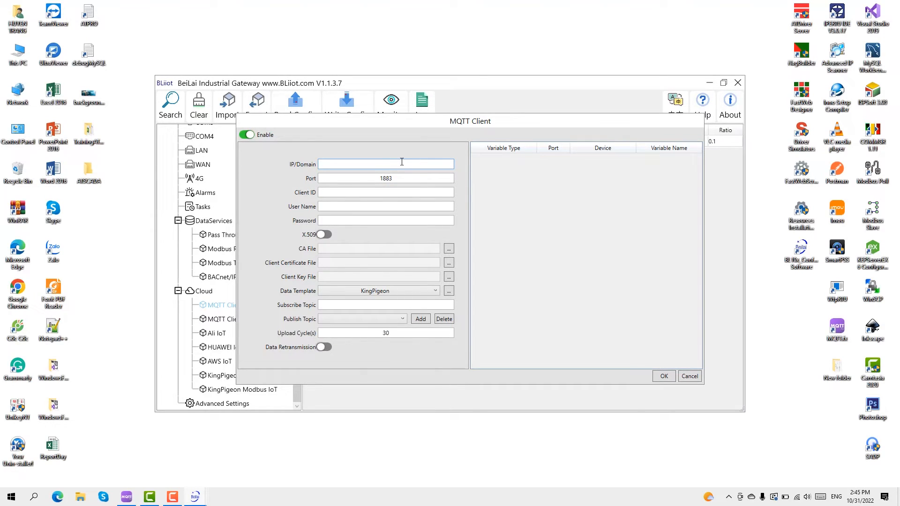
Set the MQTT broker to broker.hivemq.com, port 1883, with client ID 'abc'
{"action": "type", "text": "broker.hivemq.com"}
{"action": "key", "text": "Tab"}
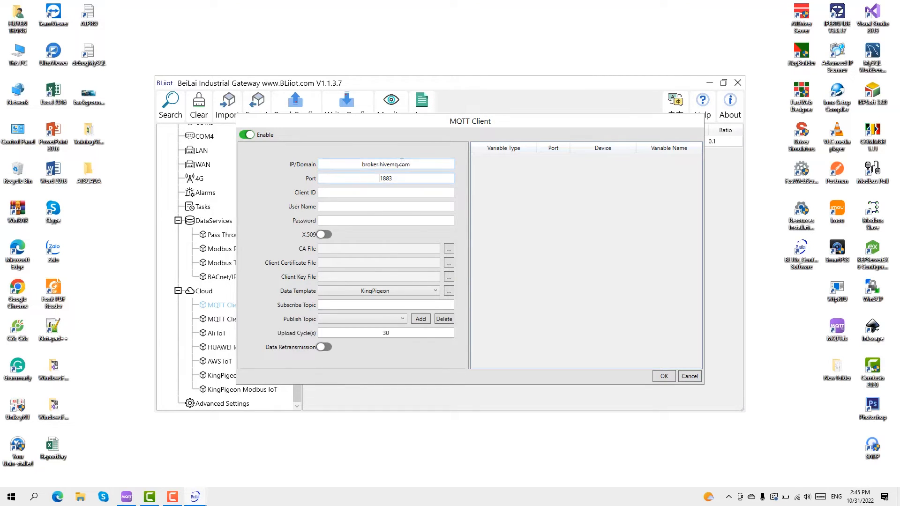
{"action": "double_click", "coordinate": [375, 179]}
{"action": "left_click", "coordinate": [381, 192]}
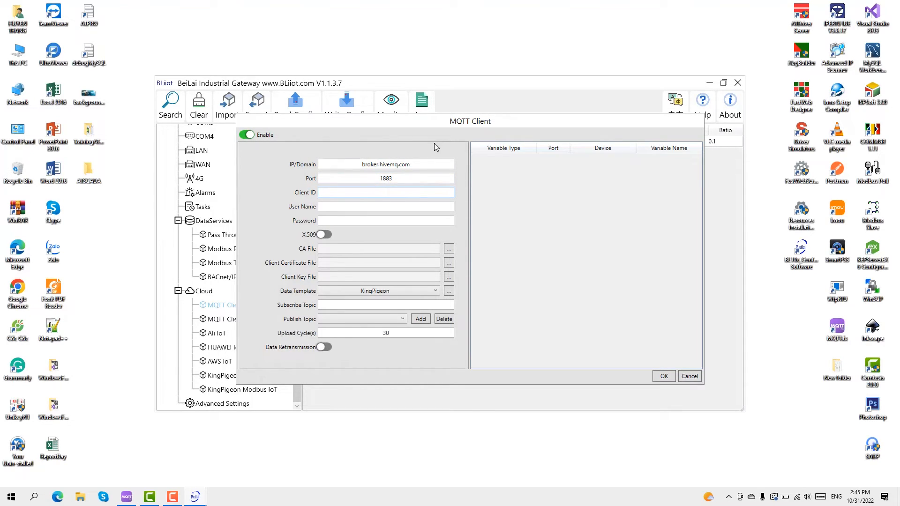
{"action": "type", "text": "abc"}
Enter the MQTT user name and password and keep the KingPigeon data template
{"action": "key", "text": "Tab"}
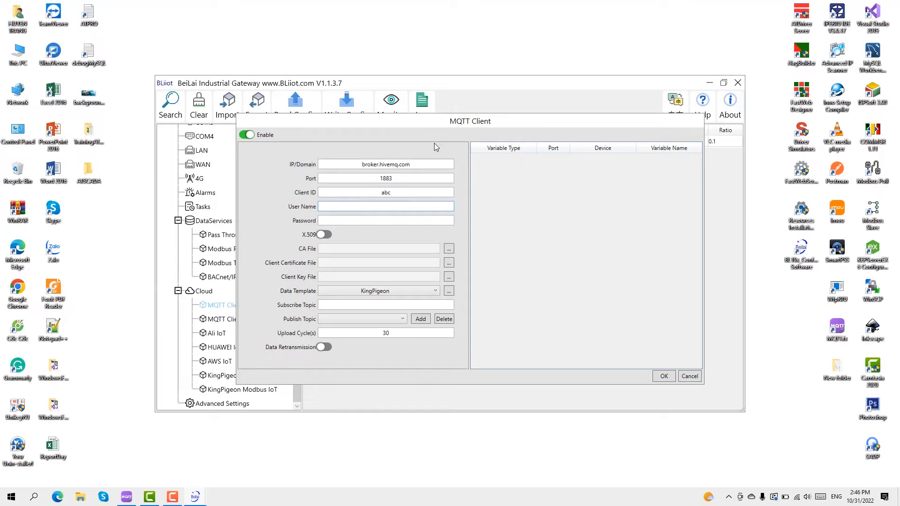
{"action": "type", "text": "atscada"}
{"action": "key", "text": "Tab"}
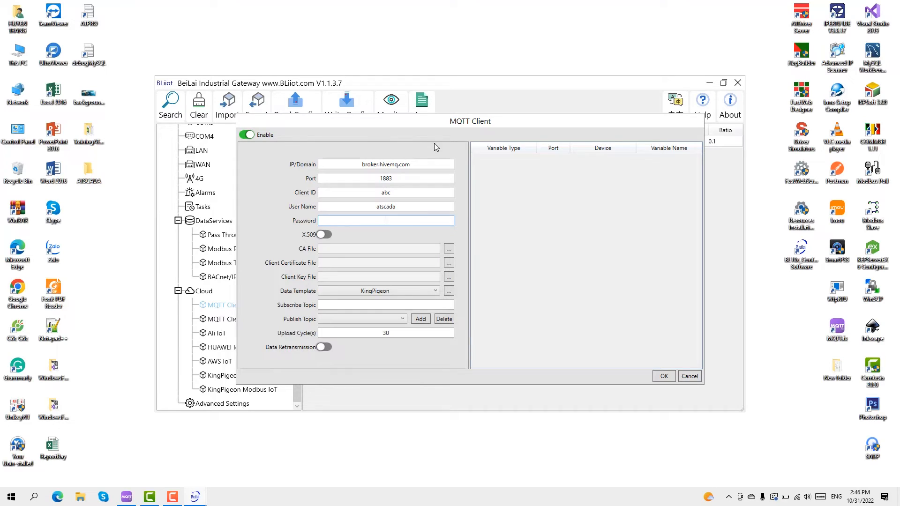
{"action": "type", "text": "12345678"}
{"action": "left_click", "coordinate": [373, 292]}
{"action": "left_click", "coordinate": [375, 294]}
{"action": "left_click", "coordinate": [349, 306]}
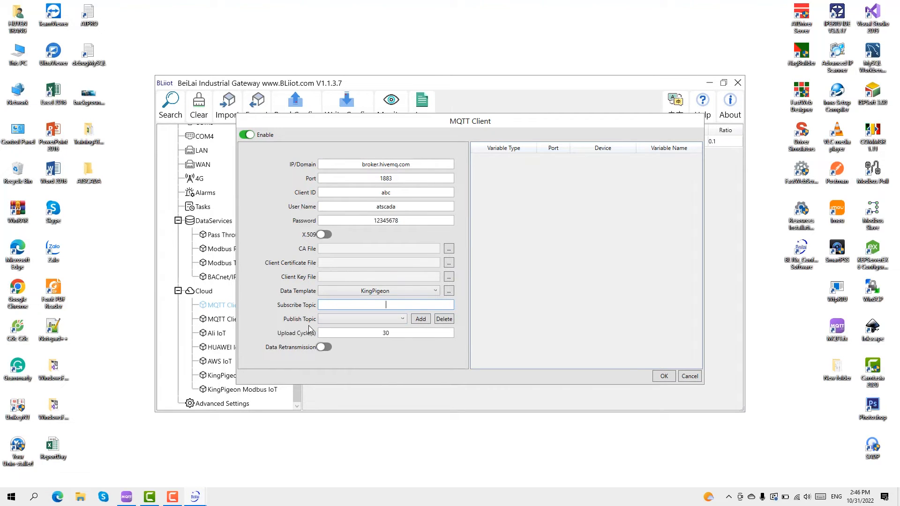
Add 'demo_pub' as the publish topic
{"action": "left_click", "coordinate": [421, 320]}
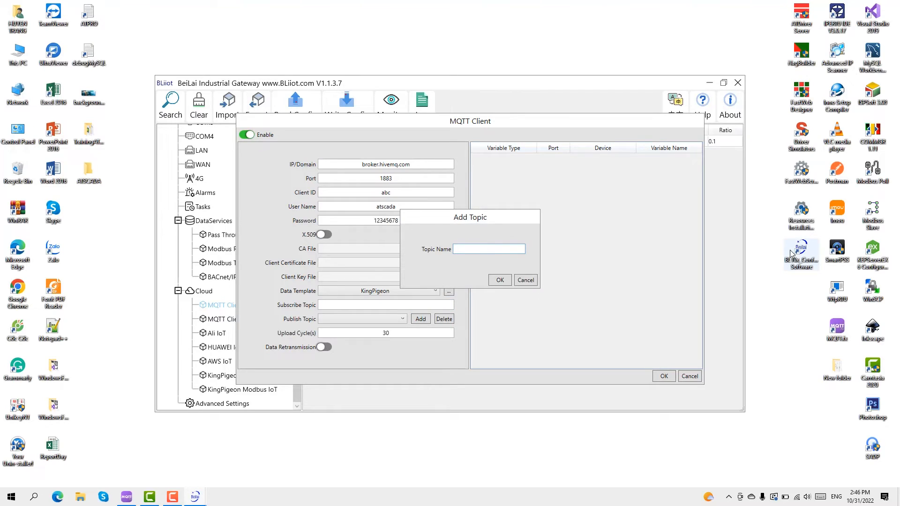
{"action": "type", "text": "demo_pub"}
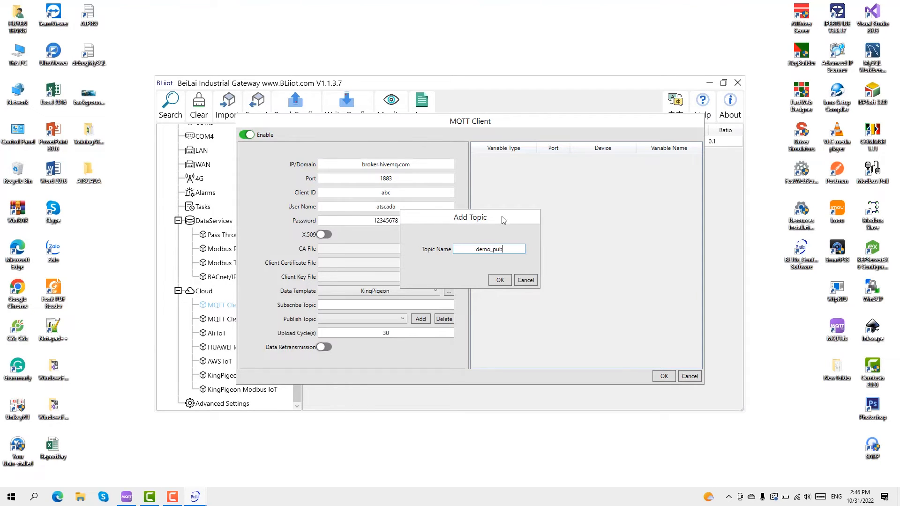
{"action": "left_click", "coordinate": [500, 280]}
Subscribe to 'demo_sub', set the upload cycle to 2 seconds, and enable data retransmission
{"action": "left_click", "coordinate": [394, 304]}
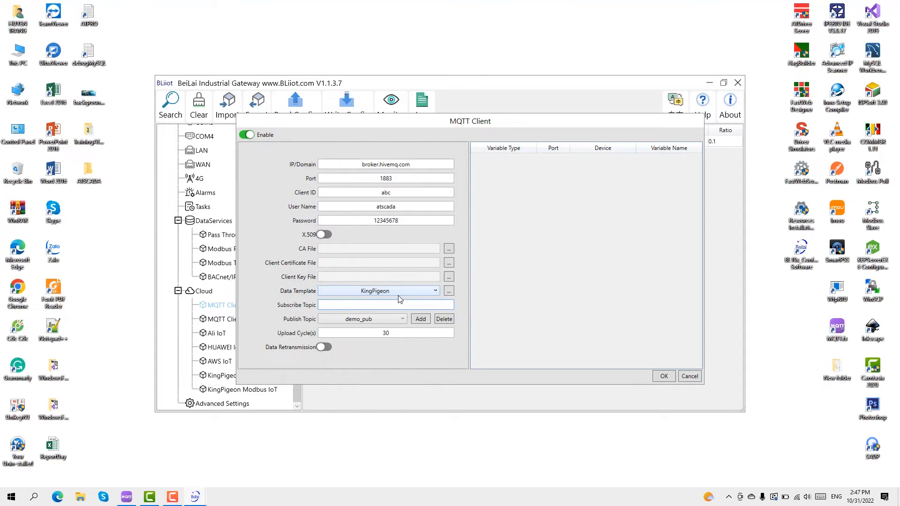
{"action": "type", "text": "demo"}
{"action": "type", "text": "_sub"}
{"action": "left_click_drag", "start_coordinate": [371, 334], "coordinate": [427, 342]}
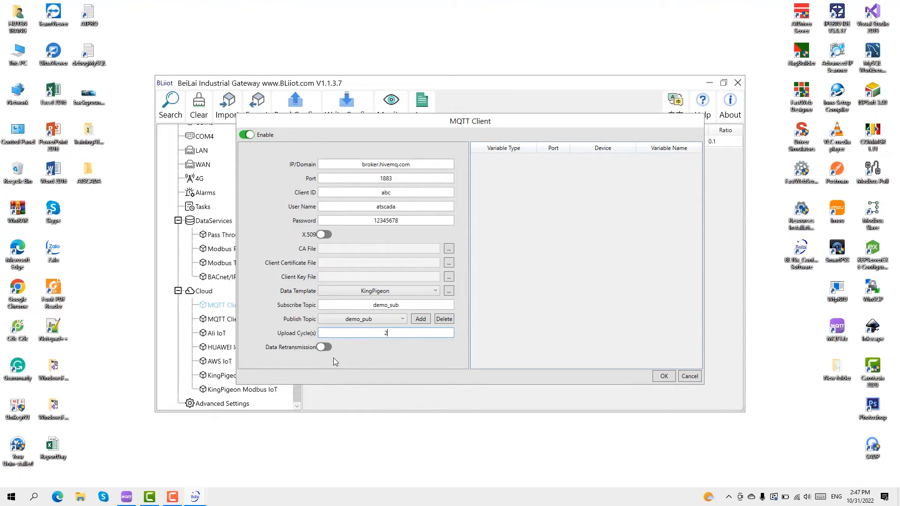
{"action": "left_click", "coordinate": [324, 347]}
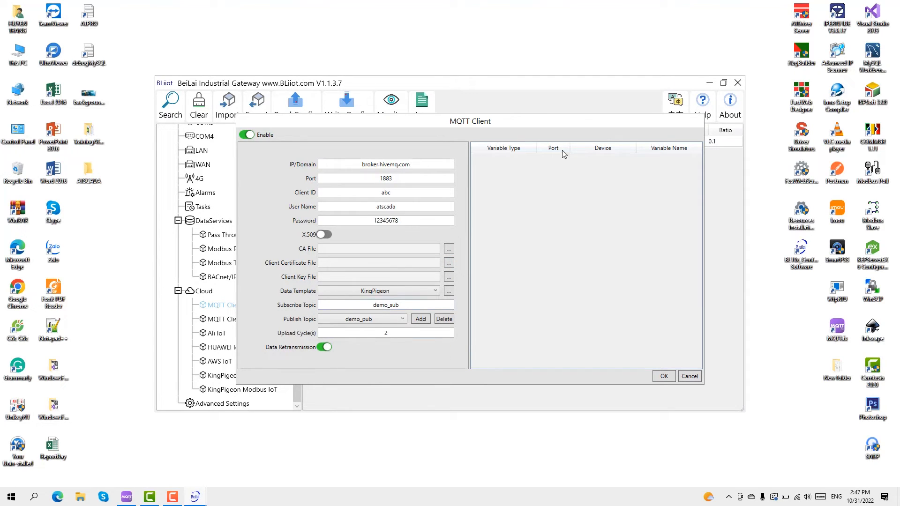
Add the COM2 Wind Speed point to the published variables and save the MQTT Client
{"action": "right_click", "coordinate": [523, 201]}
{"action": "left_click", "coordinate": [532, 204]}
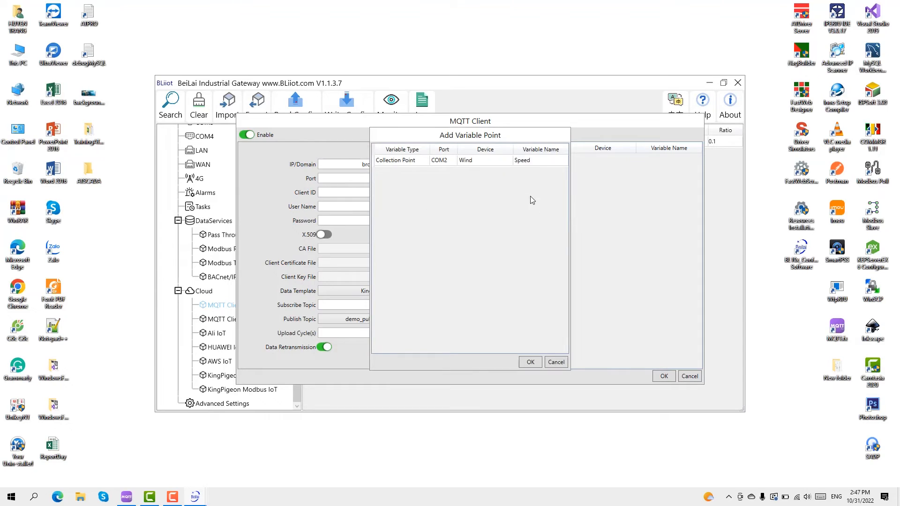
{"action": "left_click", "coordinate": [488, 160]}
{"action": "left_click_drag", "start_coordinate": [482, 136], "coordinate": [579, 220]}
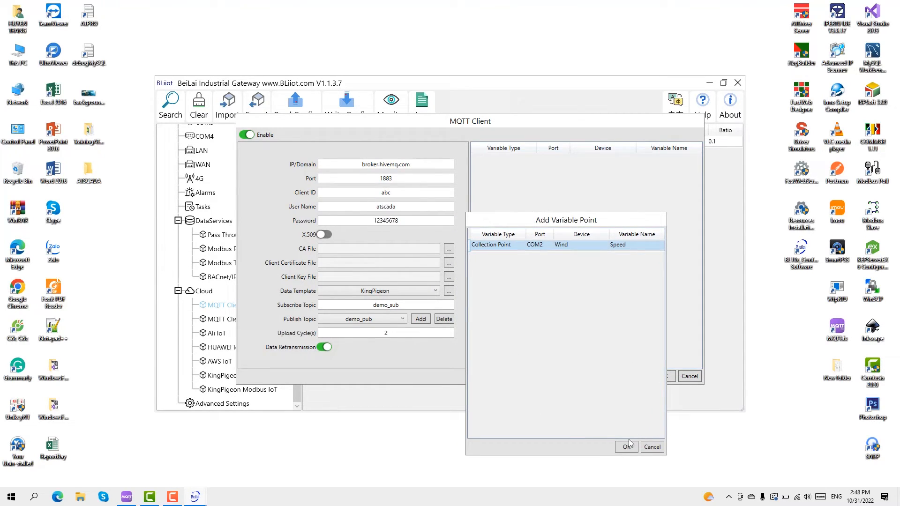
{"action": "left_click", "coordinate": [619, 450]}
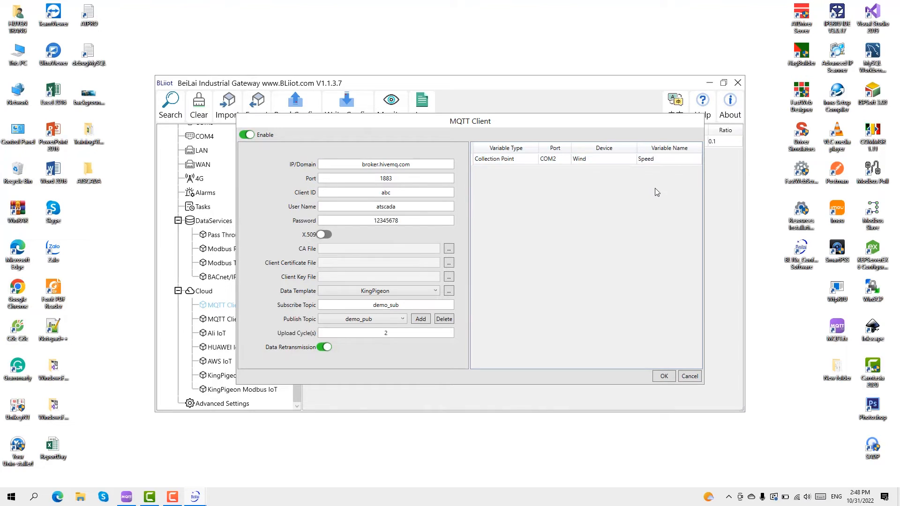
{"action": "left_click", "coordinate": [665, 377]}
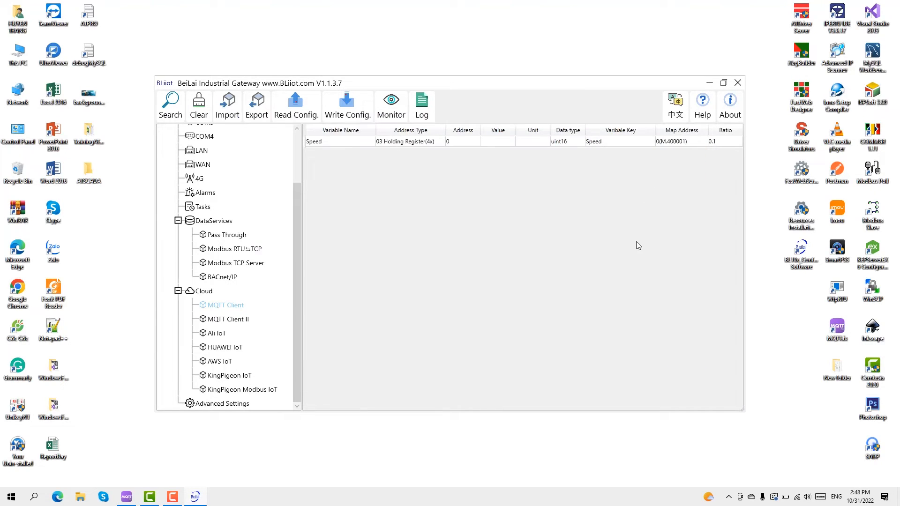
Write the configuration to the gateway and acknowledge the reboot message
{"action": "scroll", "coordinate": [233, 333], "scroll_direction": "up", "scroll_amount": 2}
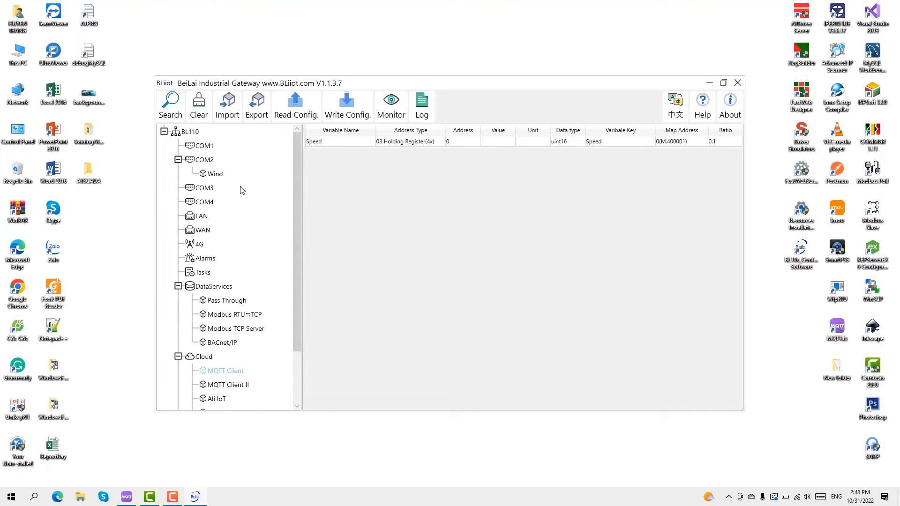
{"action": "left_click", "coordinate": [214, 177]}
{"action": "left_click", "coordinate": [361, 116]}
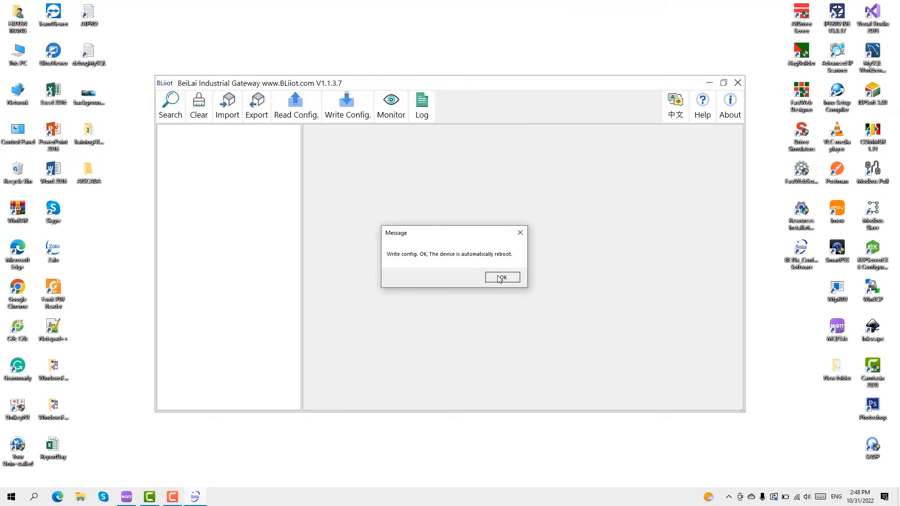
{"action": "left_click", "coordinate": [502, 278]}
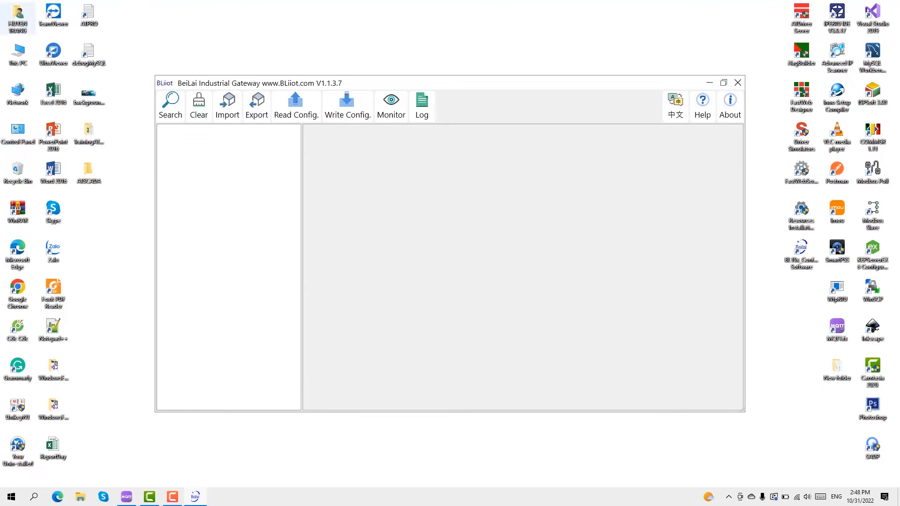
Log back into the BL110 gateway, confirm MQTT Client and Wind are online, and close the tool
{"action": "left_click", "coordinate": [172, 117]}
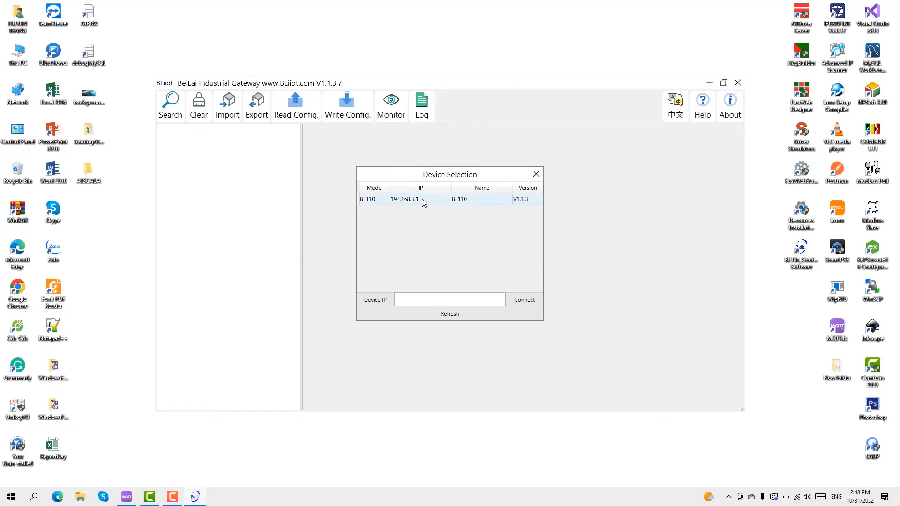
{"action": "double_click", "coordinate": [423, 201]}
{"action": "type", "text": "123456"}
{"action": "key", "text": "Return"}
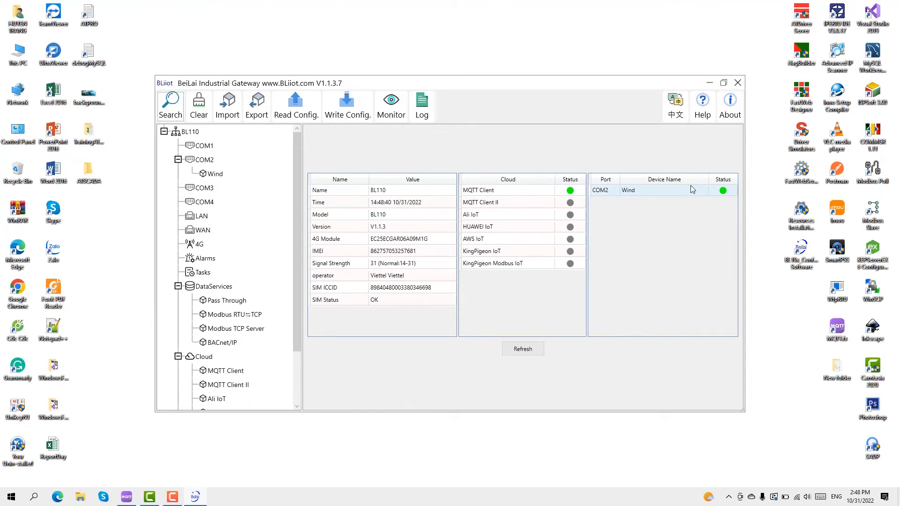
{"action": "left_click", "coordinate": [738, 83]}
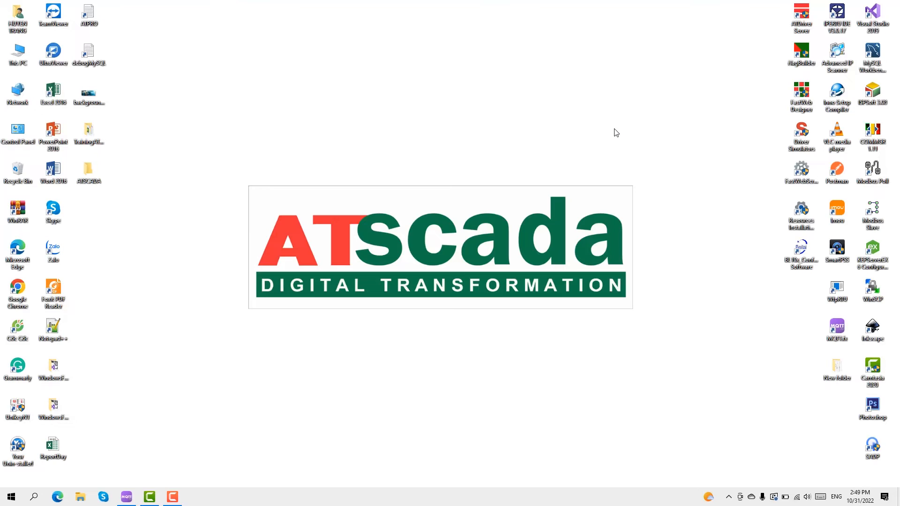
Launch ATDriver Server as administrator and maximize its window
{"action": "left_click", "coordinate": [801, 21]}
{"action": "right_click", "coordinate": [802, 21]}
{"action": "left_click", "coordinate": [794, 94]}
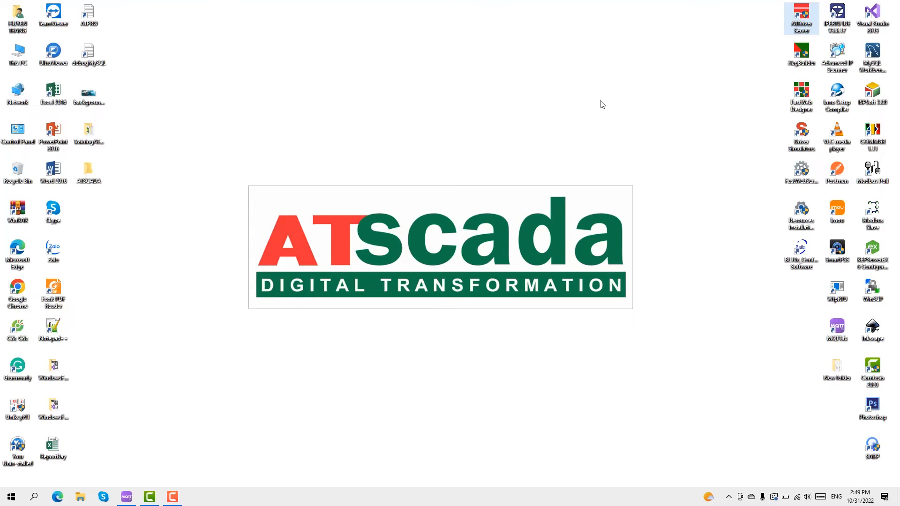
{"action": "left_click", "coordinate": [729, 498]}
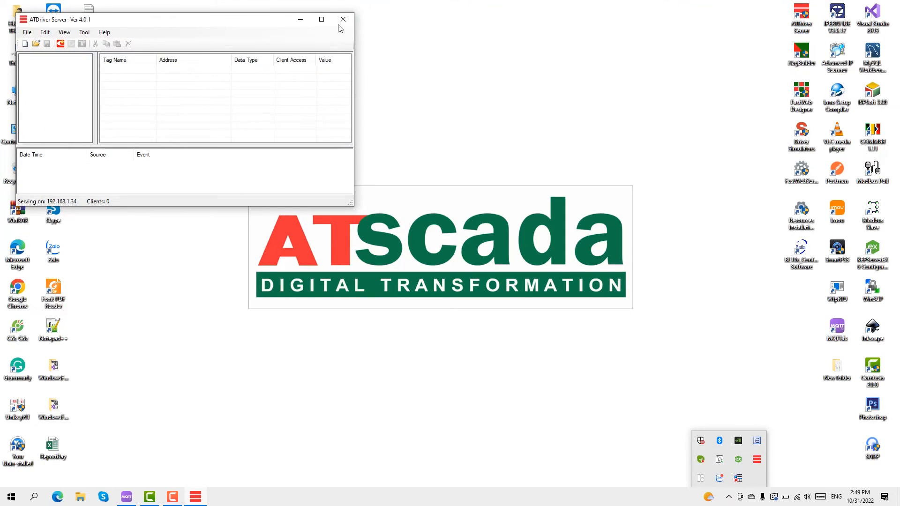
{"action": "left_click", "coordinate": [324, 22]}
Start a new project and add a channel named Demo using the KPMQTTClient.dll driver
{"action": "left_click", "coordinate": [9, 31]}
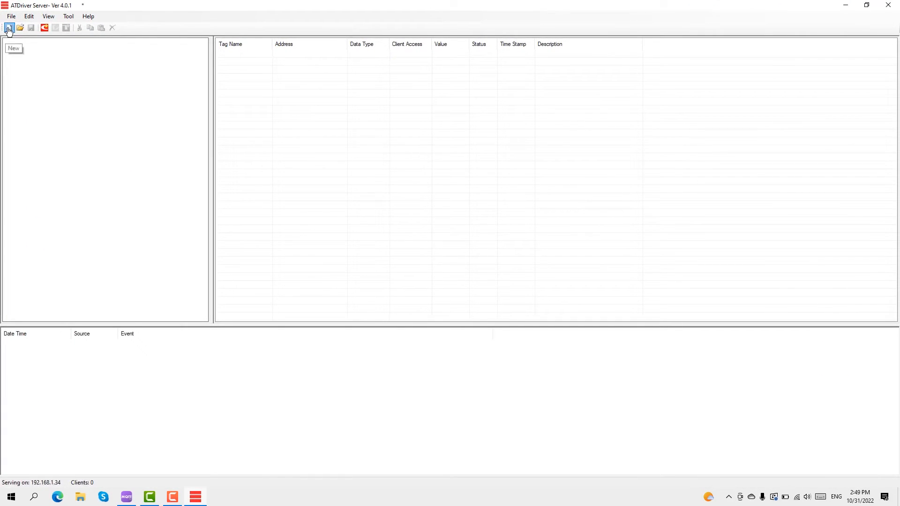
{"action": "left_click", "coordinate": [50, 42]}
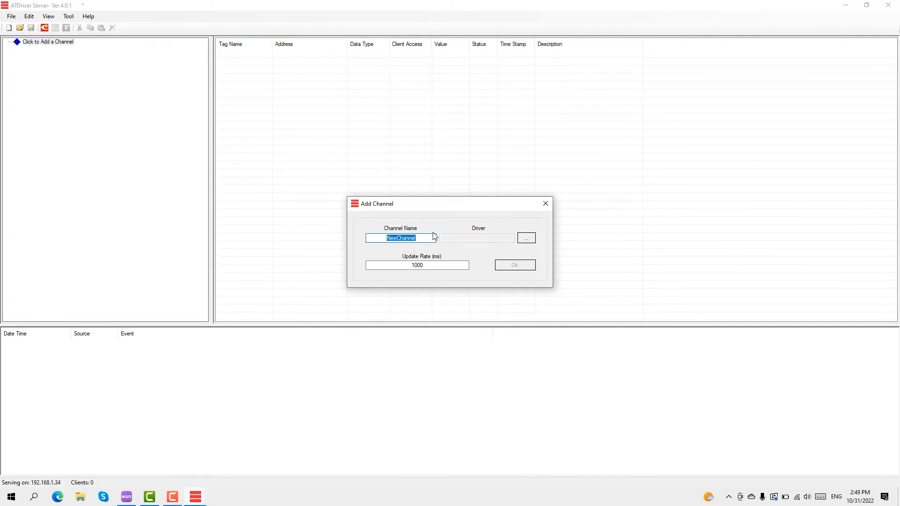
{"action": "type", "text": "Demo"}
{"action": "left_click", "coordinate": [531, 241]}
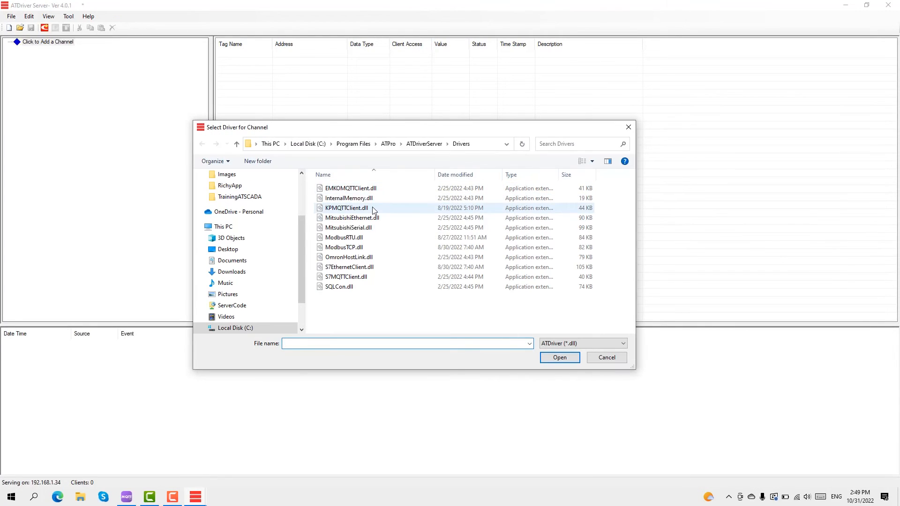
{"action": "double_click", "coordinate": [332, 210]}
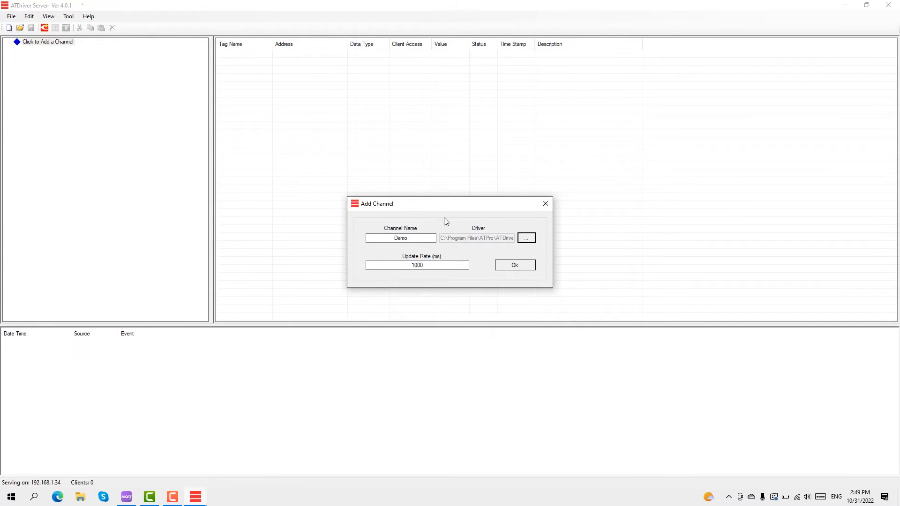
{"action": "left_click", "coordinate": [506, 264]}
Enter the broker password and server broker.hivemq.com on port 1883, apply, then select channel Demo
{"action": "left_click_drag", "start_coordinate": [461, 233], "coordinate": [401, 154]}
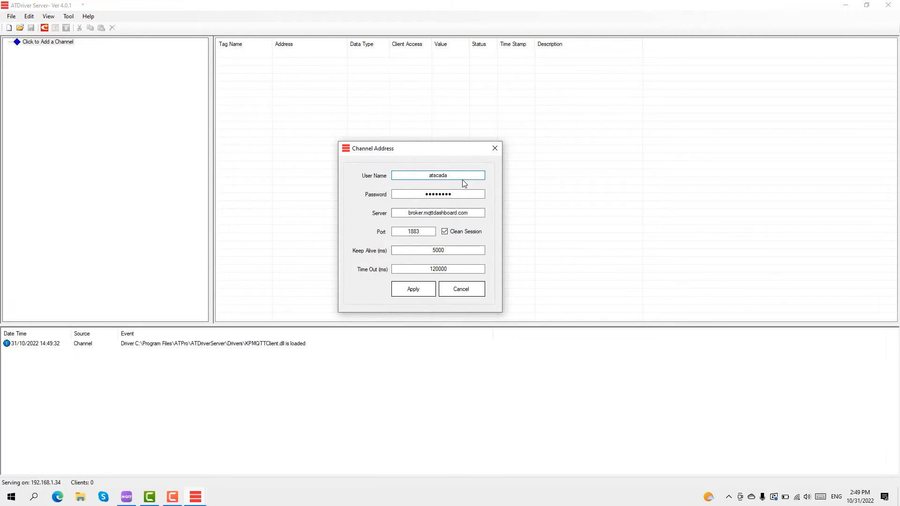
{"action": "key", "text": "Tab"}
{"action": "type", "text": "••••••••"}
{"action": "key", "text": "Tab"}
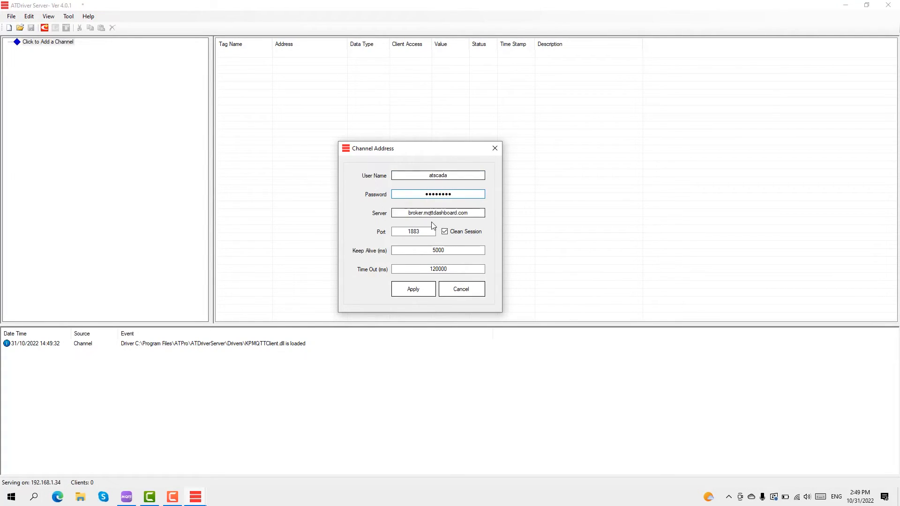
{"action": "type", "text": "b"}
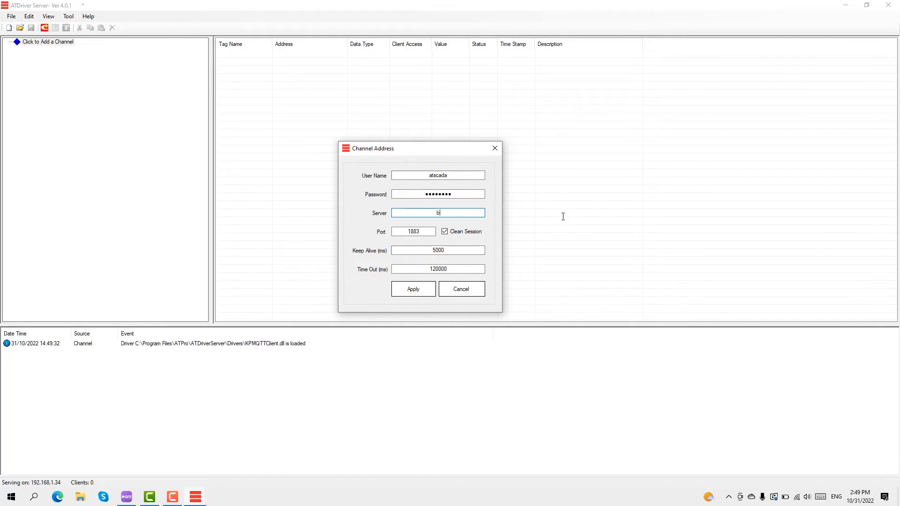
{"action": "type", "text": "roker.hivemq.com"}
{"action": "key", "text": "Tab"}
{"action": "left_click_drag", "start_coordinate": [460, 270], "coordinate": [396, 305]}
{"action": "left_click", "coordinate": [413, 290]}
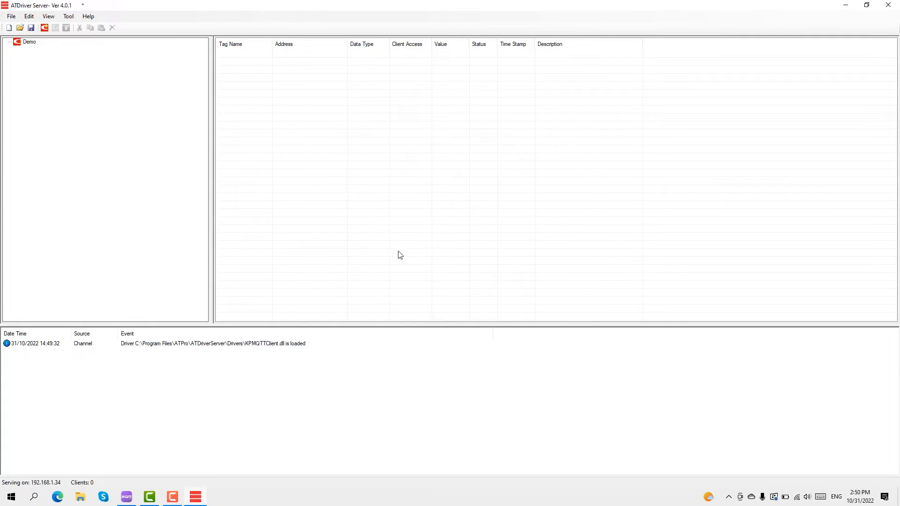
{"action": "left_click", "coordinate": [70, 43]}
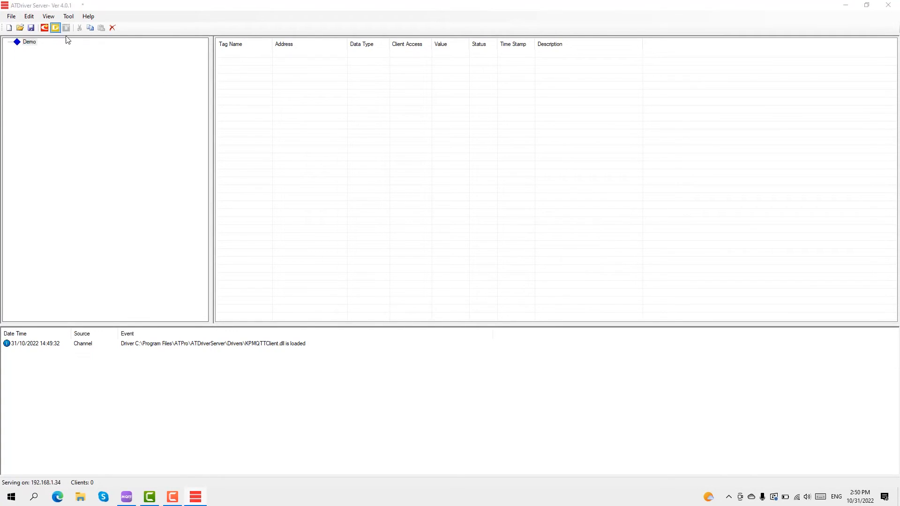
Start a new device under Demo named Gateway and select its default device ID text
{"action": "left_click", "coordinate": [55, 28]}
{"action": "left_click_drag", "start_coordinate": [458, 222], "coordinate": [409, 164]}
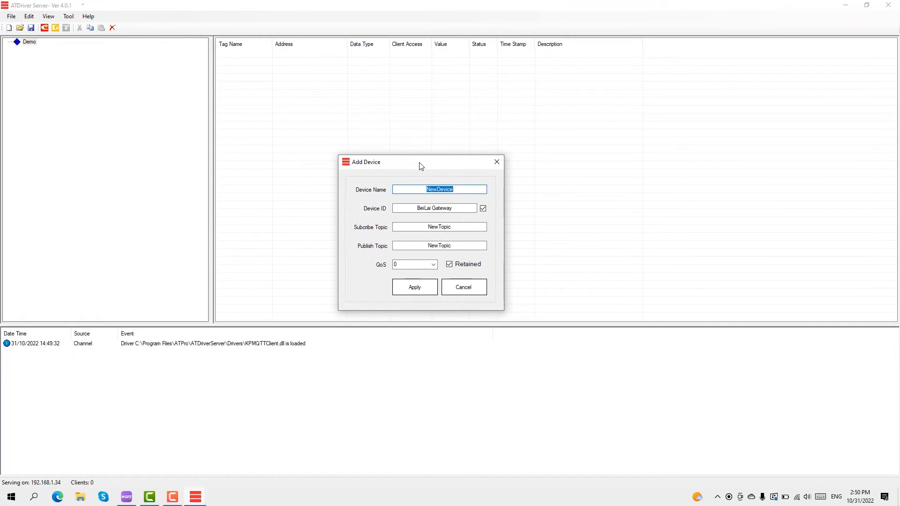
{"action": "left_click_drag", "start_coordinate": [412, 164], "coordinate": [422, 165]}
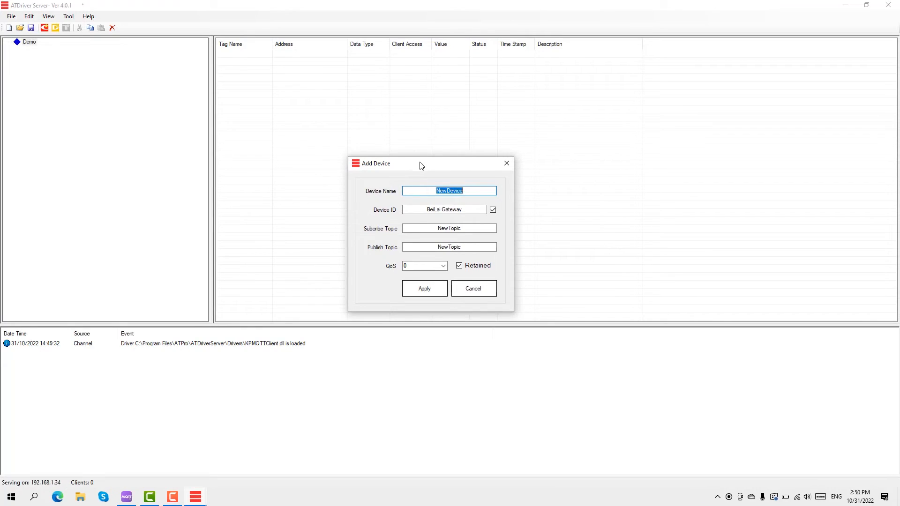
{"action": "left_click_drag", "start_coordinate": [433, 191], "coordinate": [410, 194]}
{"action": "type", "text": "BL110"}
{"action": "key", "text": "BackSpace"}
{"action": "key", "text": "BackSpace"}
{"action": "key", "text": "BackSpace"}
{"action": "key", "text": "BackSpace"}
{"action": "key", "text": "BackSpace"}
{"action": "type", "text": "Gateway"}
{"action": "left_click_drag", "start_coordinate": [417, 209], "coordinate": [493, 211]}
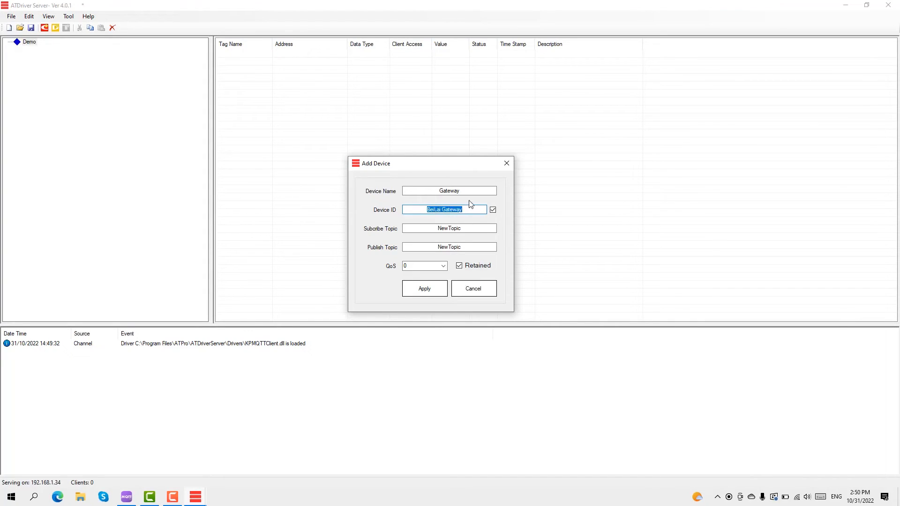
{"action": "right_click", "coordinate": [249, 497]}
Relaunch the gateway tool as administrator and log into the found BL110 with its password
{"action": "left_click", "coordinate": [295, 440]}
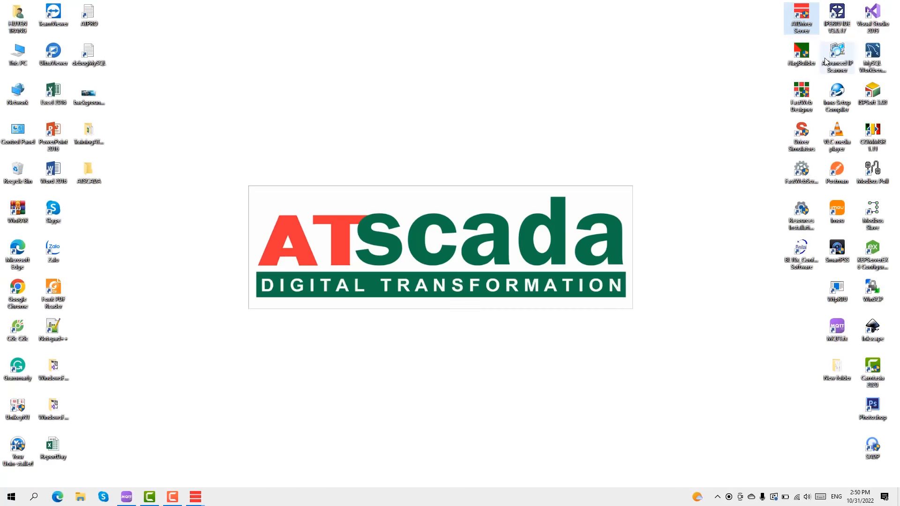
{"action": "right_click", "coordinate": [801, 251]}
{"action": "left_click", "coordinate": [750, 289]}
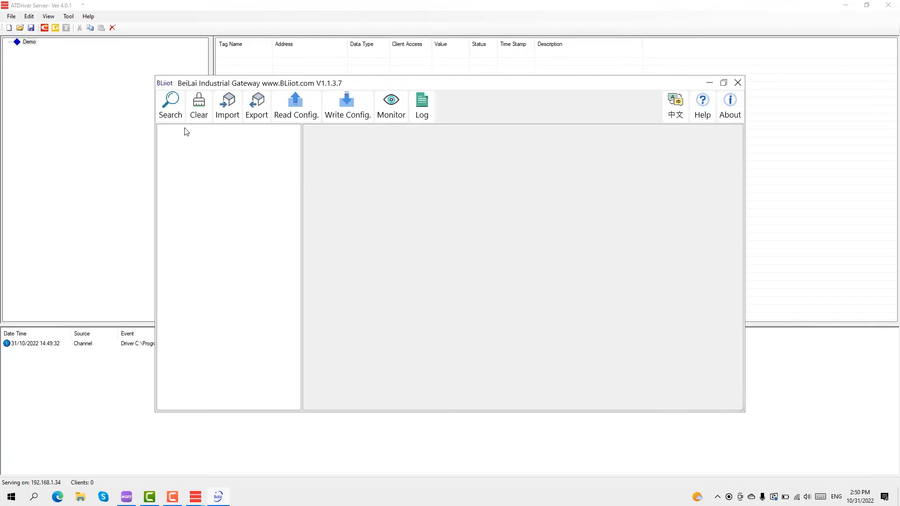
{"action": "left_click", "coordinate": [171, 113]}
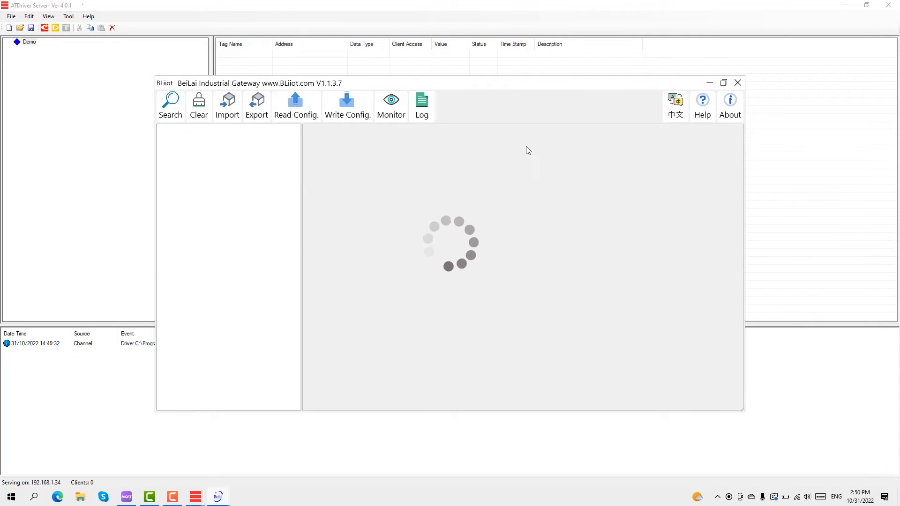
{"action": "double_click", "coordinate": [439, 201]}
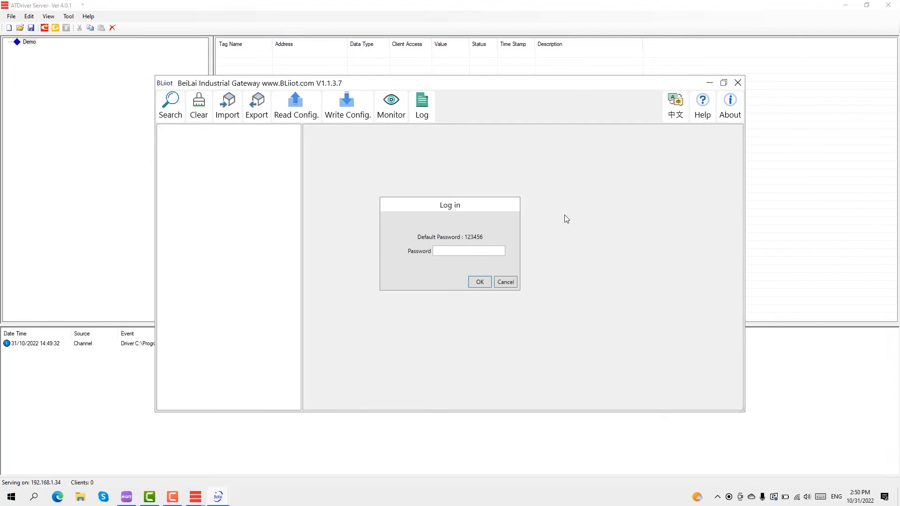
{"action": "type", "text": "123456"}
{"action": "key", "text": "Return"}
Check that the gateway's Name setting reads BL110, then return to ATDriver Server
{"action": "double_click", "coordinate": [402, 190]}
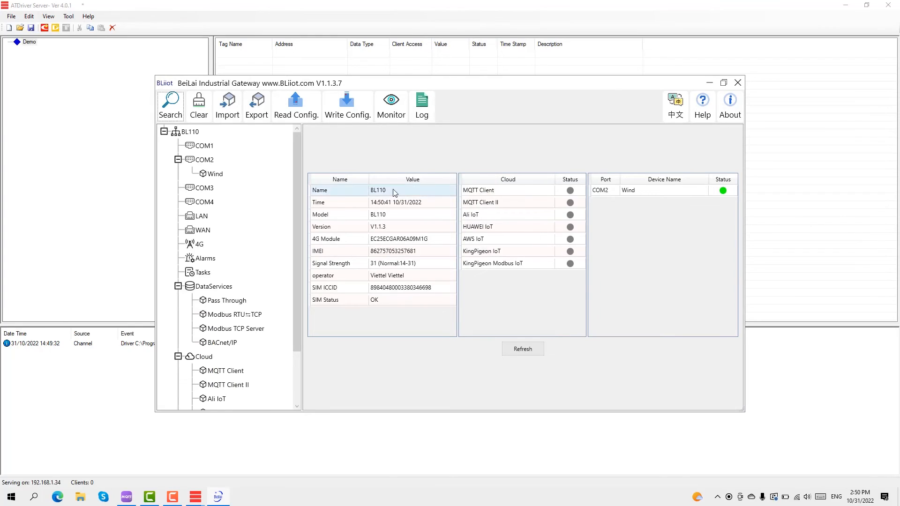
{"action": "left_click_drag", "start_coordinate": [453, 210], "coordinate": [515, 251]}
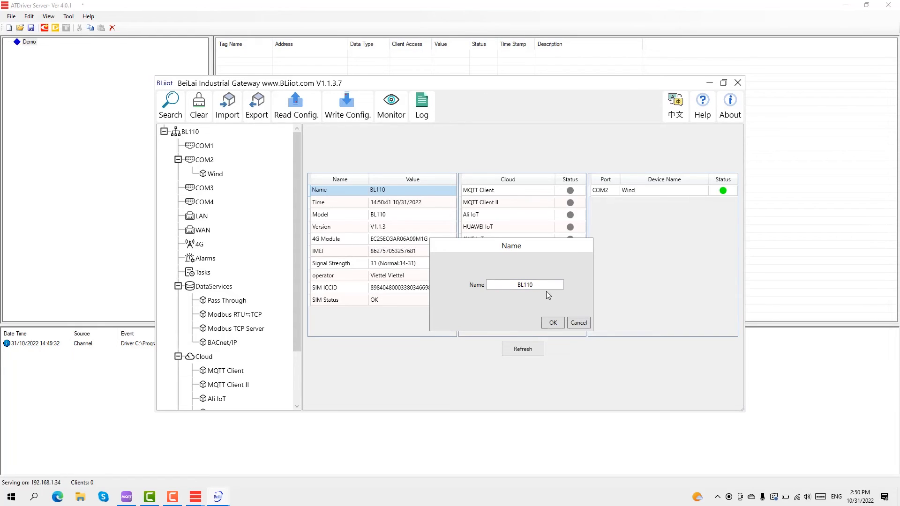
{"action": "key", "text": "alt+Tab"}
{"action": "key", "text": "alt+Tab"}
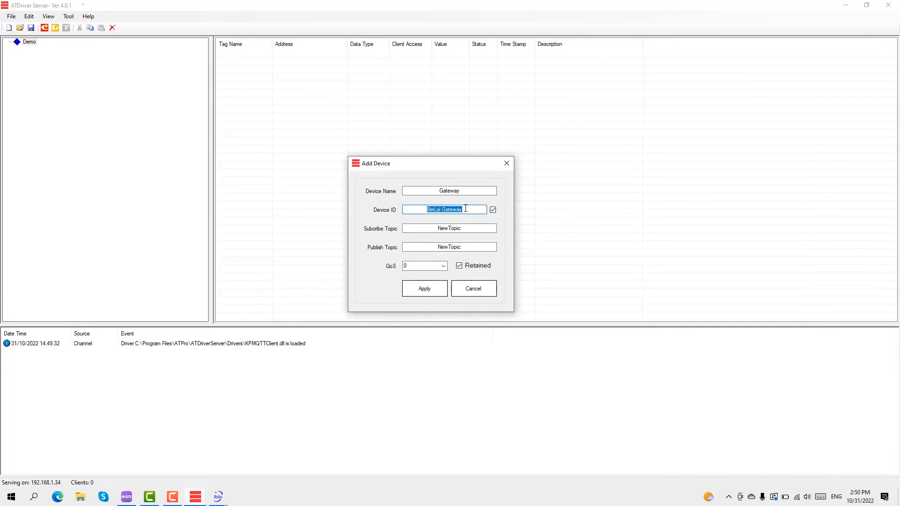
Enter BL110 as the Gateway device ID and close the gateway's Name dialog
{"action": "type", "text": "BL110"}
{"action": "left_click_drag", "start_coordinate": [457, 209], "coordinate": [408, 217]}
{"action": "left_click", "coordinate": [224, 500]}
{"action": "left_click", "coordinate": [257, 461]}
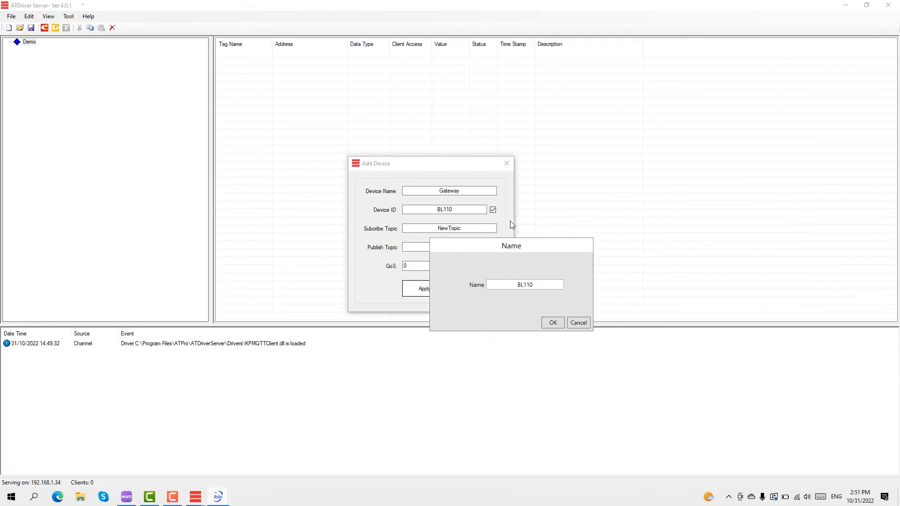
{"action": "left_click", "coordinate": [579, 324]}
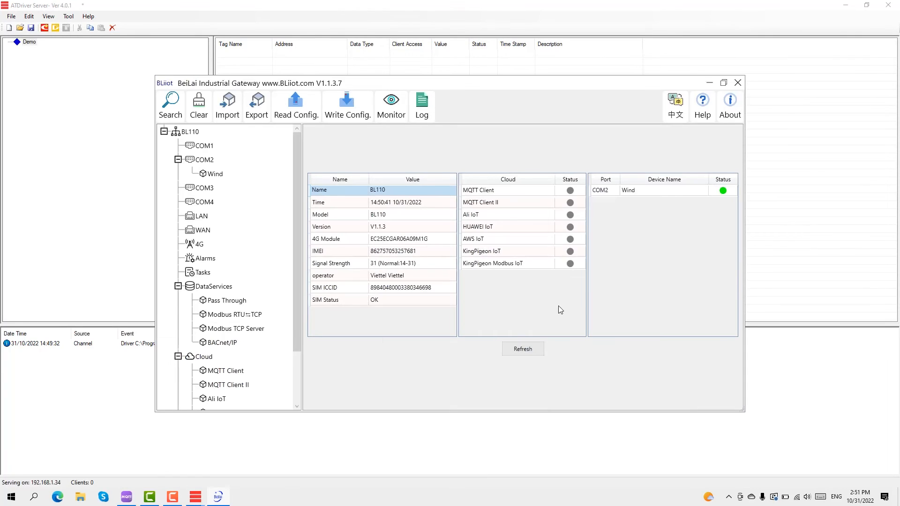
{"action": "left_click", "coordinate": [709, 82]}
{"action": "left_click", "coordinate": [441, 229]}
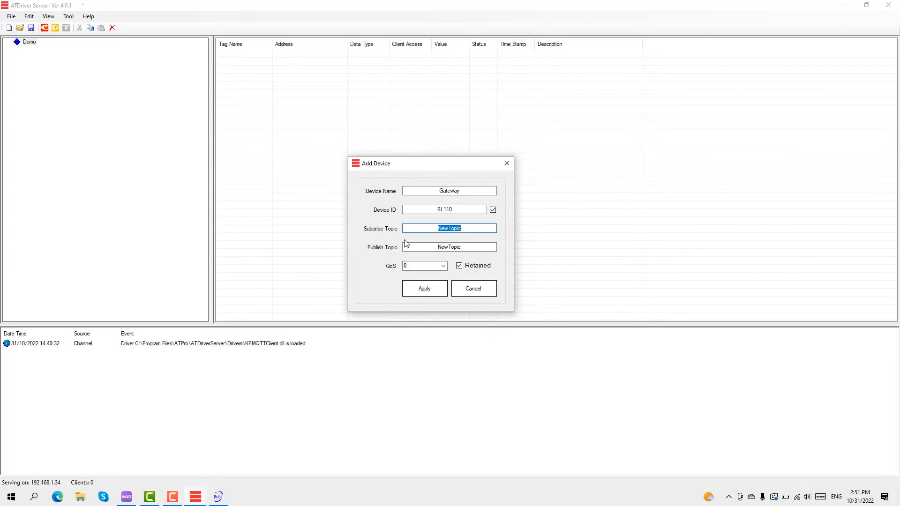
Place the gateway tool beside the device form and open its Cloud > MQTT Client settings
{"action": "left_click", "coordinate": [218, 497]}
{"action": "left_click_drag", "start_coordinate": [485, 89], "coordinate": [333, 197]}
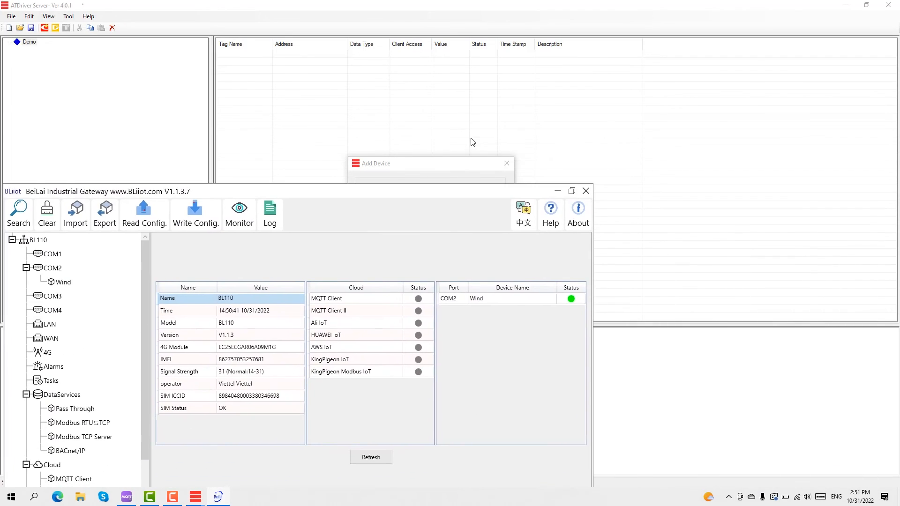
{"action": "left_click", "coordinate": [464, 162]}
{"action": "left_click_drag", "start_coordinate": [464, 163], "coordinate": [759, 78]}
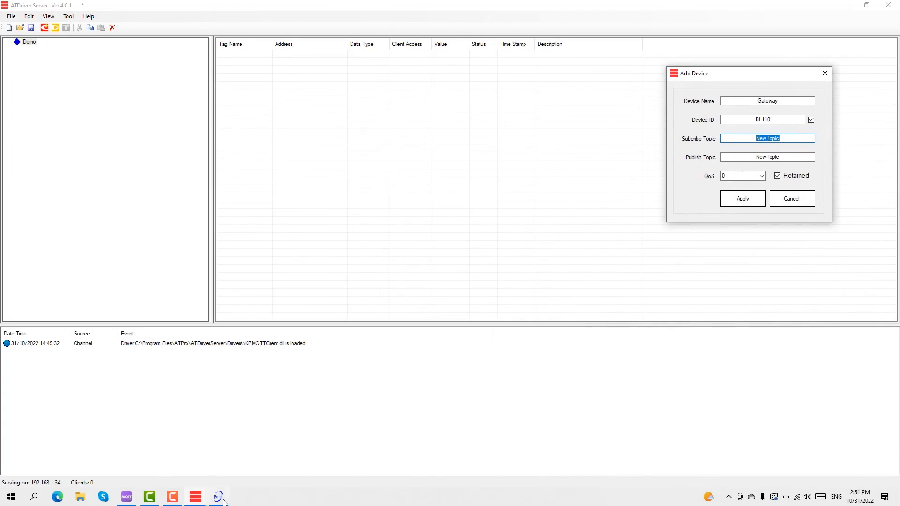
{"action": "left_click", "coordinate": [219, 498]}
{"action": "left_click_drag", "start_coordinate": [394, 195], "coordinate": [465, 105]}
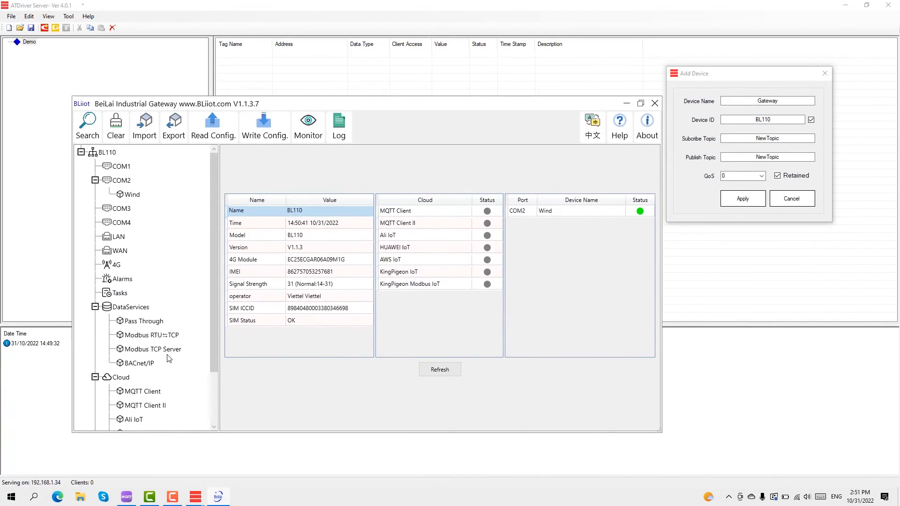
{"action": "scroll", "coordinate": [169, 359], "scroll_direction": "down", "scroll_amount": 2}
{"action": "double_click", "coordinate": [150, 327]}
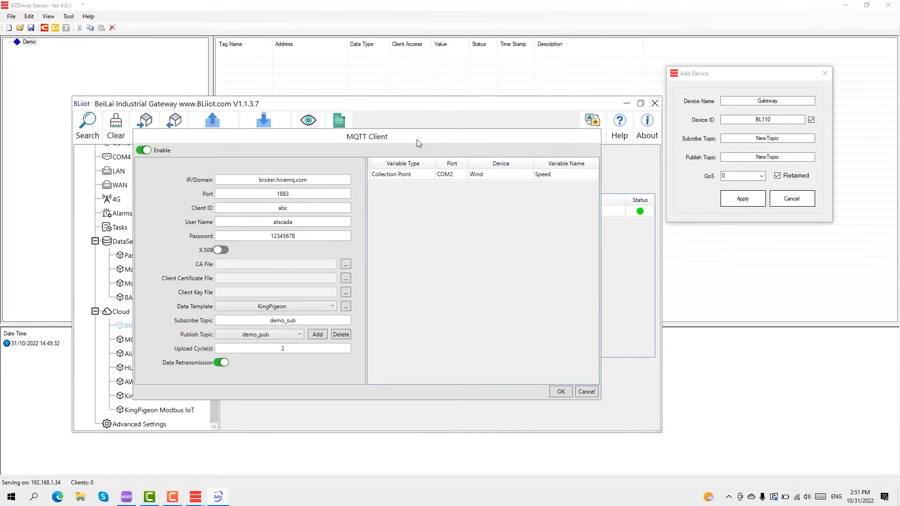
Set the Gateway device's subscribe topic to demo_pub and publish topic to demo_sub, then apply
{"action": "left_click_drag", "start_coordinate": [419, 143], "coordinate": [408, 149]}
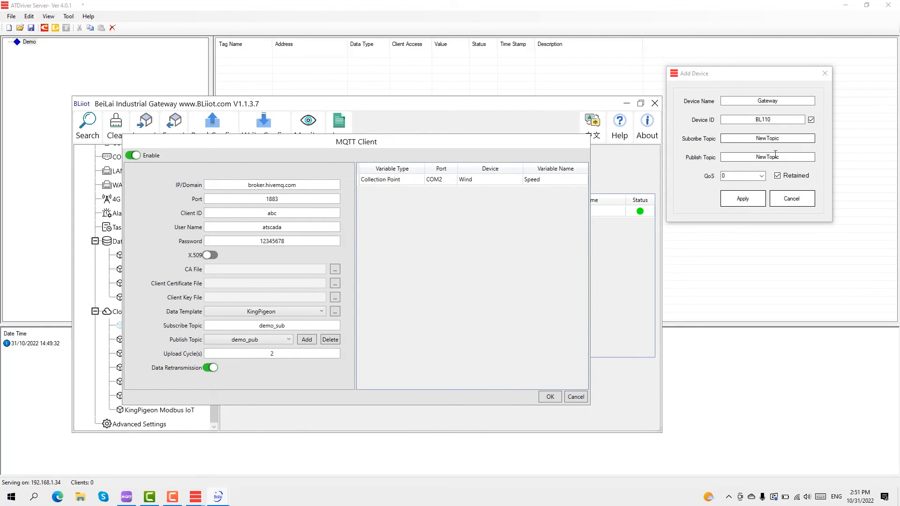
{"action": "double_click", "coordinate": [780, 139]}
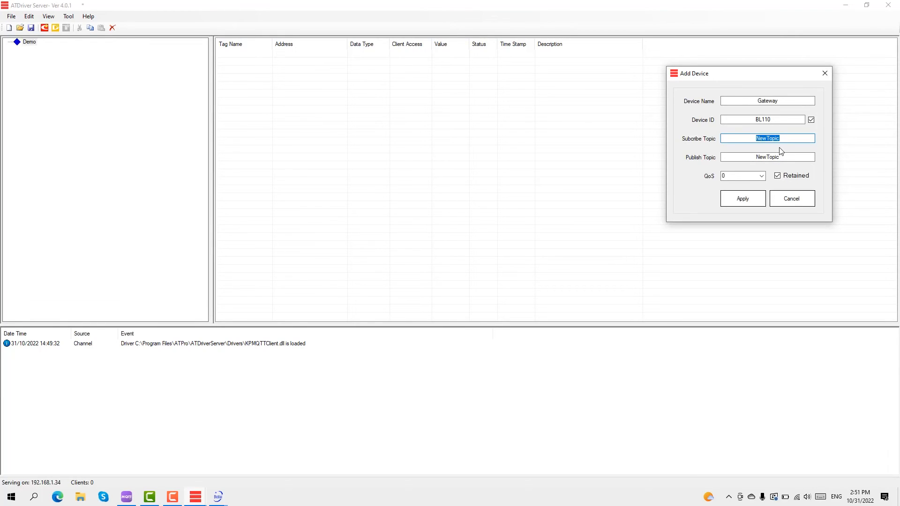
{"action": "type", "text": "demo_pub"}
{"action": "left_click", "coordinate": [218, 497]}
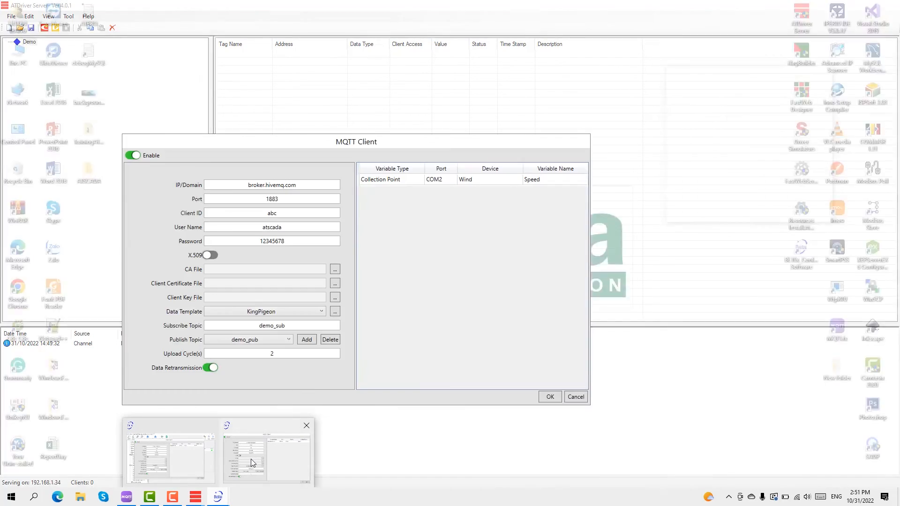
{"action": "left_click", "coordinate": [250, 459]}
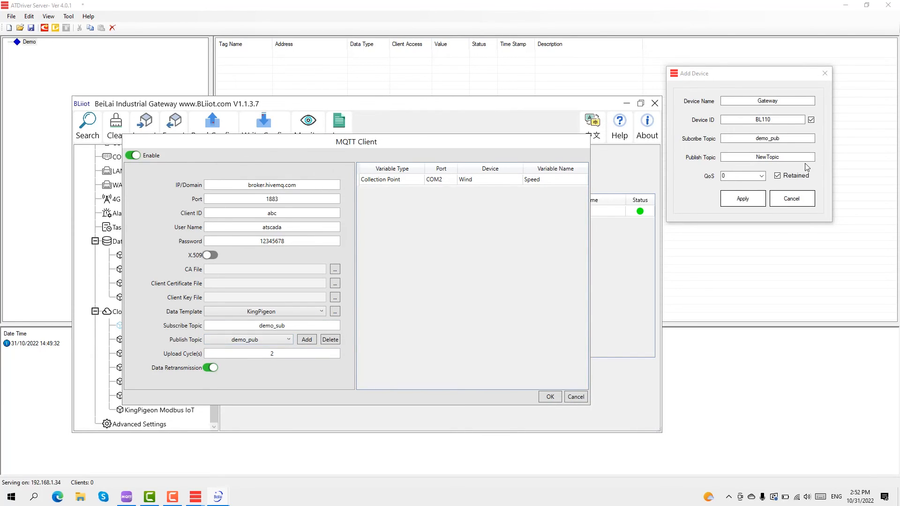
{"action": "left_click", "coordinate": [783, 158]}
{"action": "double_click", "coordinate": [783, 158]}
{"action": "type", "text": "demo_"}
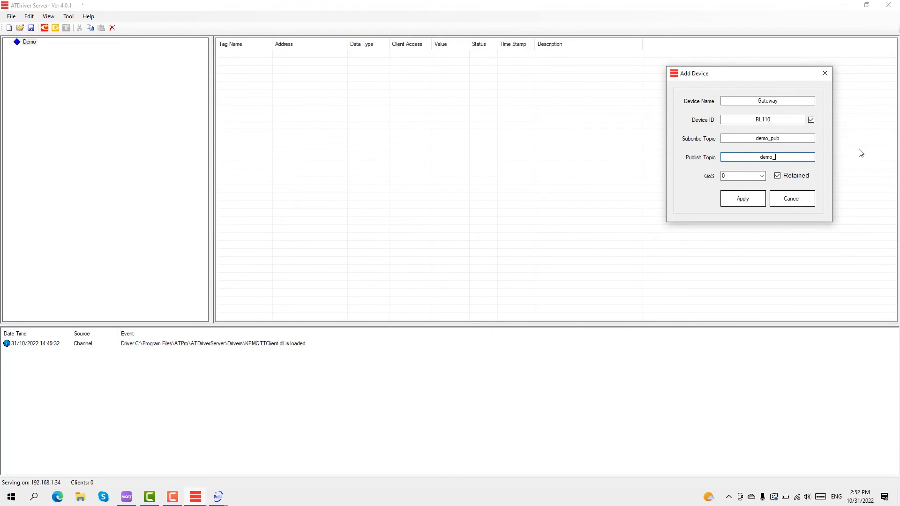
{"action": "type", "text": "sub"}
{"action": "left_click", "coordinate": [752, 206]}
Start a new tag under Gateway, entering Speed as its tag name and flag
{"action": "left_click", "coordinate": [38, 50]}
{"action": "left_click", "coordinate": [67, 28]}
{"action": "left_click_drag", "start_coordinate": [457, 223], "coordinate": [404, 155]}
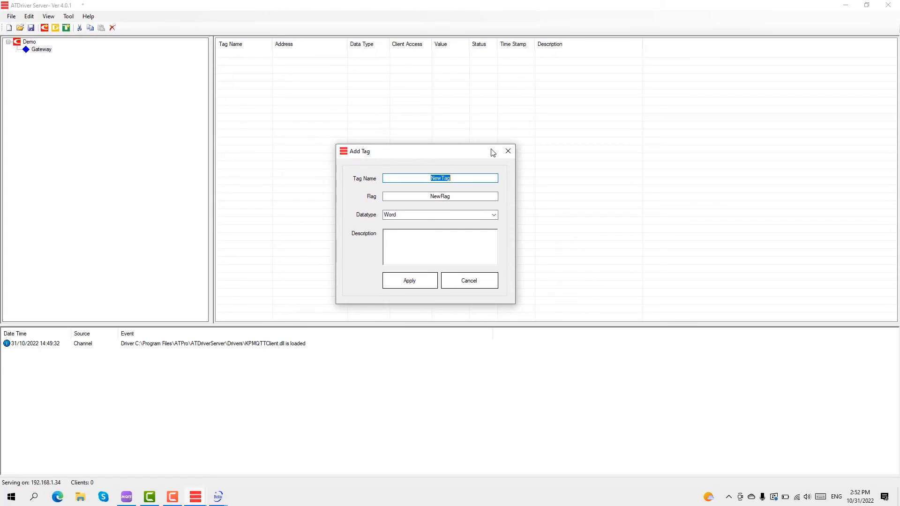
{"action": "type", "text": "Speed"}
{"action": "left_click_drag", "start_coordinate": [451, 196], "coordinate": [429, 197]}
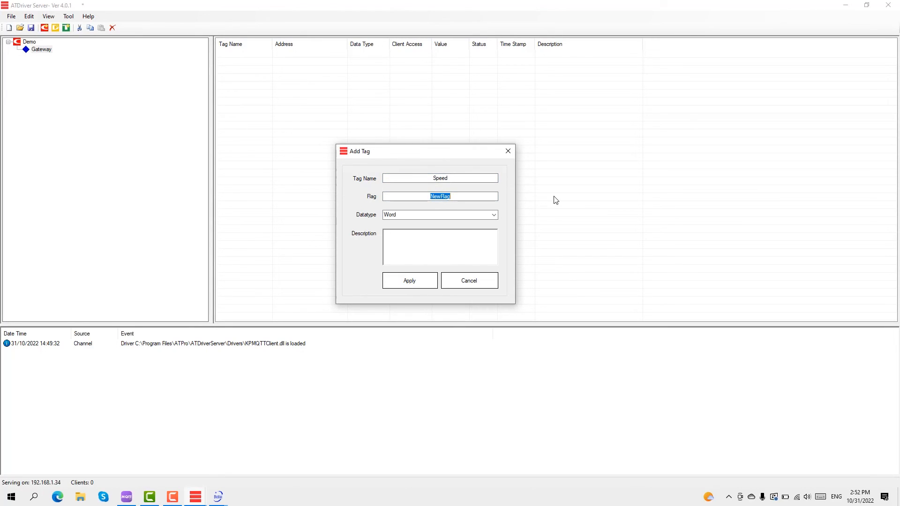
{"action": "type", "text": "Speed"}
{"action": "left_click_drag", "start_coordinate": [428, 150], "coordinate": [773, 101]}
Check the Wind device's Speed variable key in the gateway configuration tool
{"action": "left_click", "coordinate": [218, 497]}
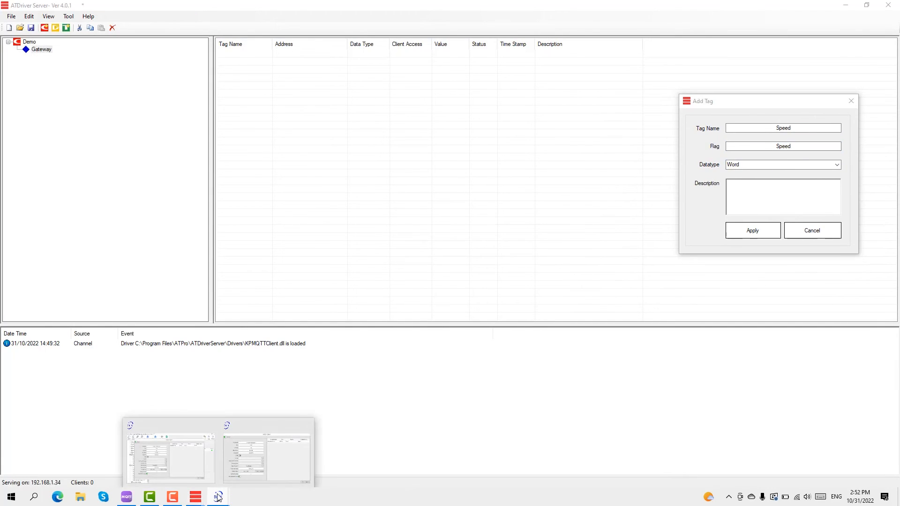
{"action": "left_click", "coordinate": [252, 453]}
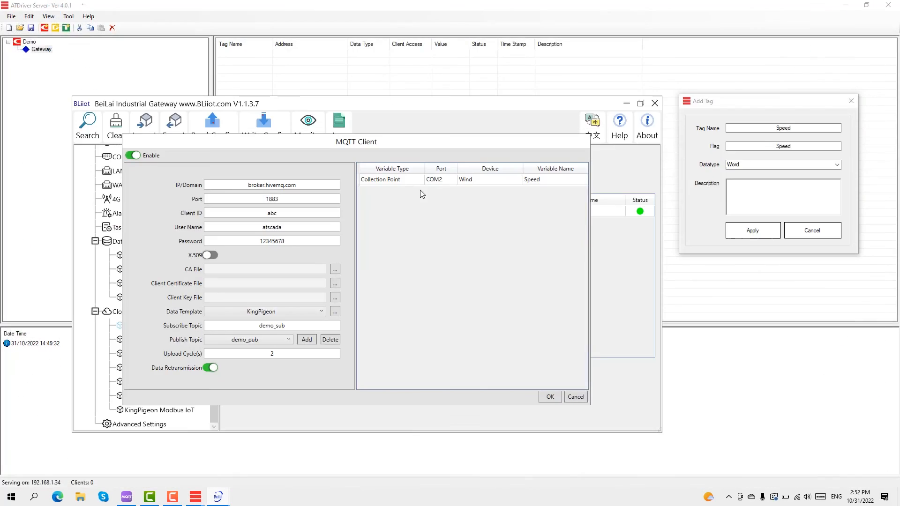
{"action": "left_click", "coordinate": [578, 397]}
{"action": "scroll", "coordinate": [139, 232], "scroll_direction": "up", "scroll_amount": 3}
{"action": "left_click", "coordinate": [134, 195]}
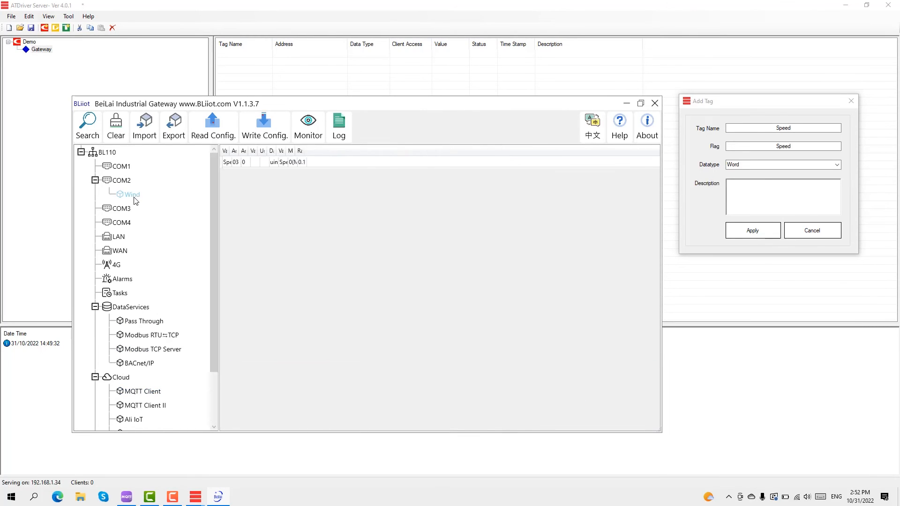
{"action": "double_click", "coordinate": [436, 164]}
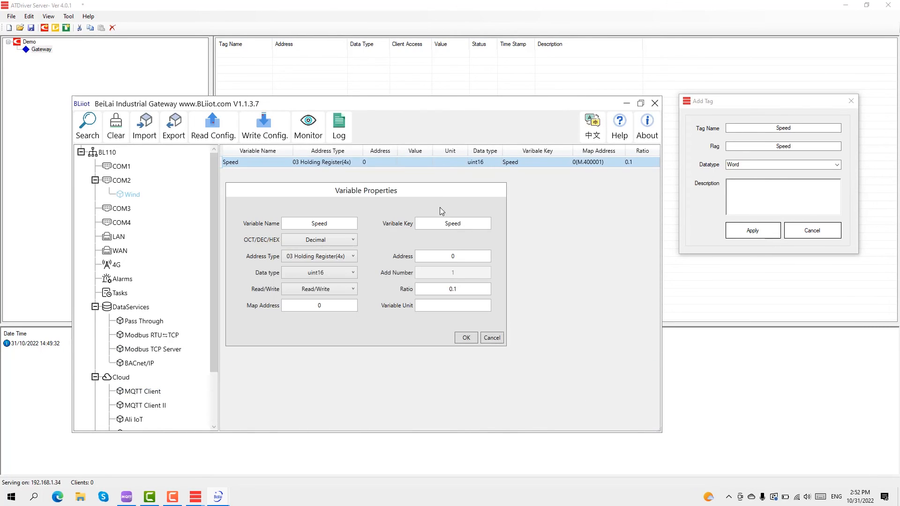
{"action": "double_click", "coordinate": [439, 224]}
{"action": "left_click_drag", "start_coordinate": [384, 193], "coordinate": [394, 207]}
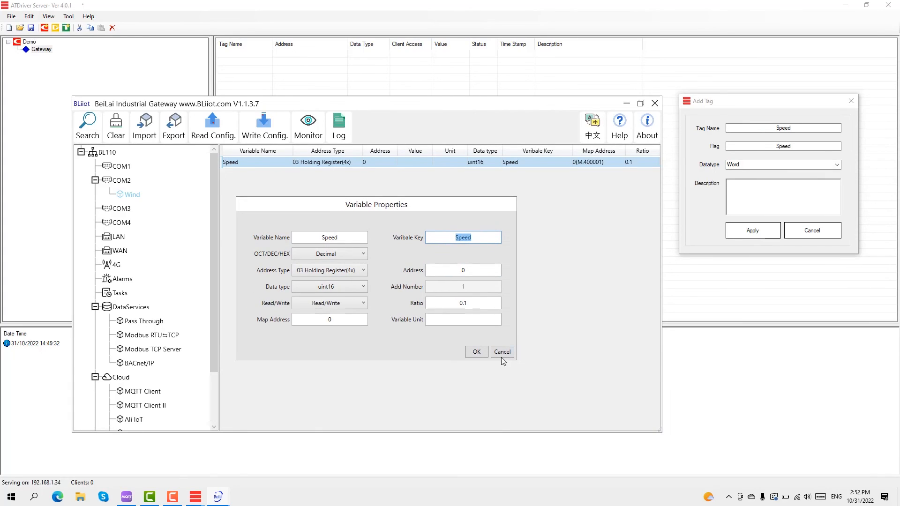
{"action": "left_click", "coordinate": [476, 352]}
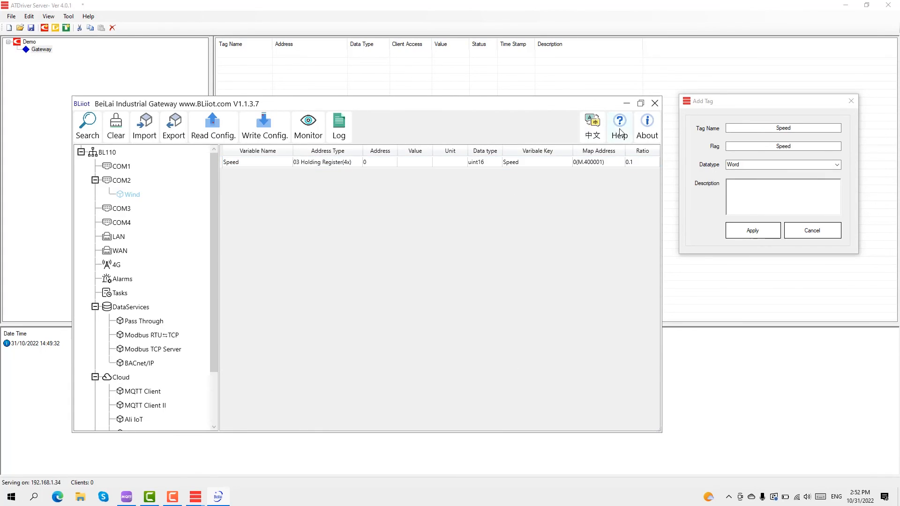
Set the Speed tag's data type to Float and create it
{"action": "left_click", "coordinate": [627, 103]}
{"action": "left_click_drag", "start_coordinate": [761, 111], "coordinate": [453, 141]}
{"action": "left_click", "coordinate": [531, 195]}
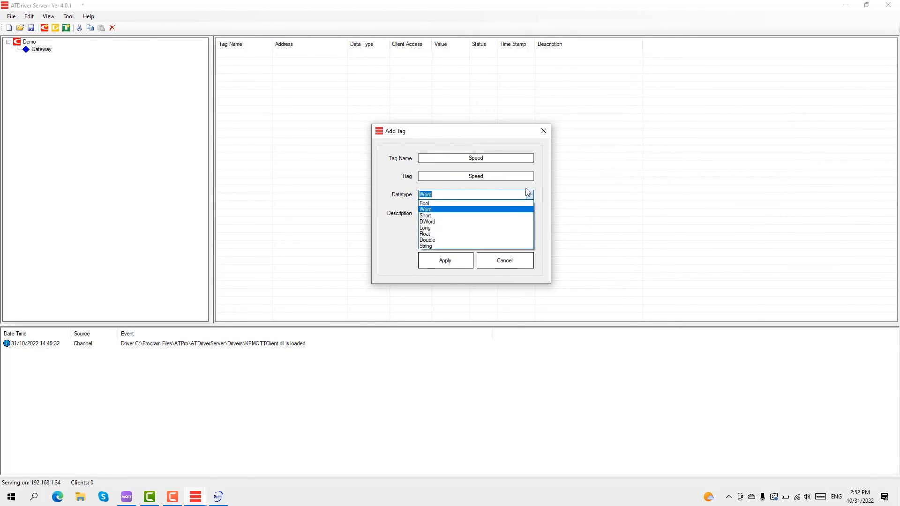
{"action": "left_click", "coordinate": [497, 222]}
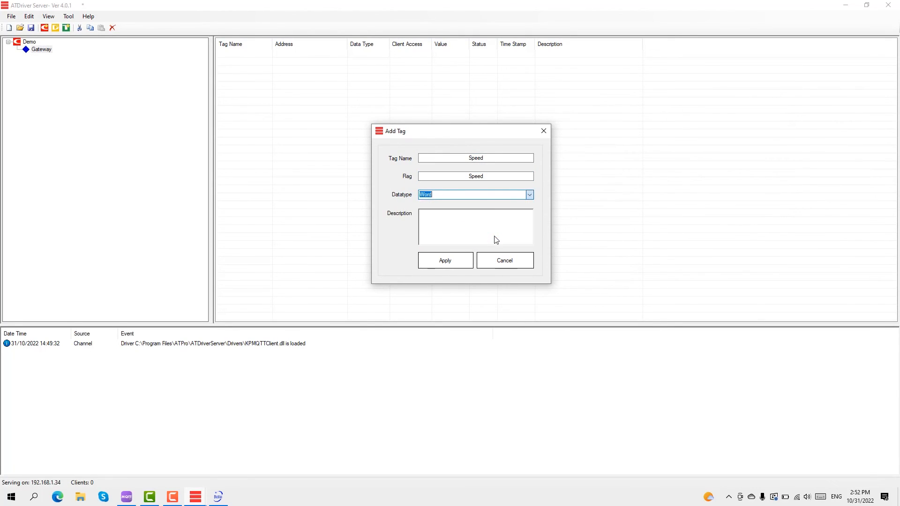
{"action": "left_click", "coordinate": [450, 263]}
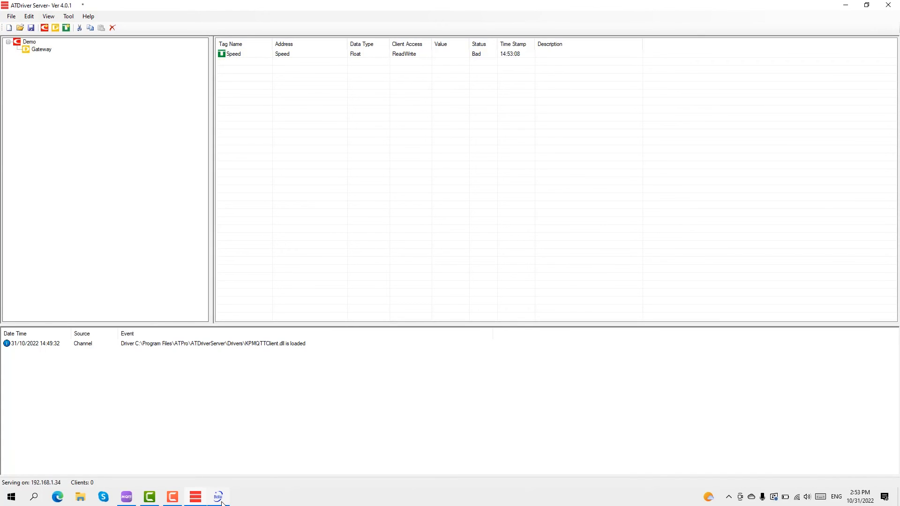
Reconnect to the BL110 from the gateway tool, log in with its password, then minimize the tool
{"action": "left_click", "coordinate": [215, 452]}
{"action": "left_click_drag", "start_coordinate": [374, 105], "coordinate": [476, 115]}
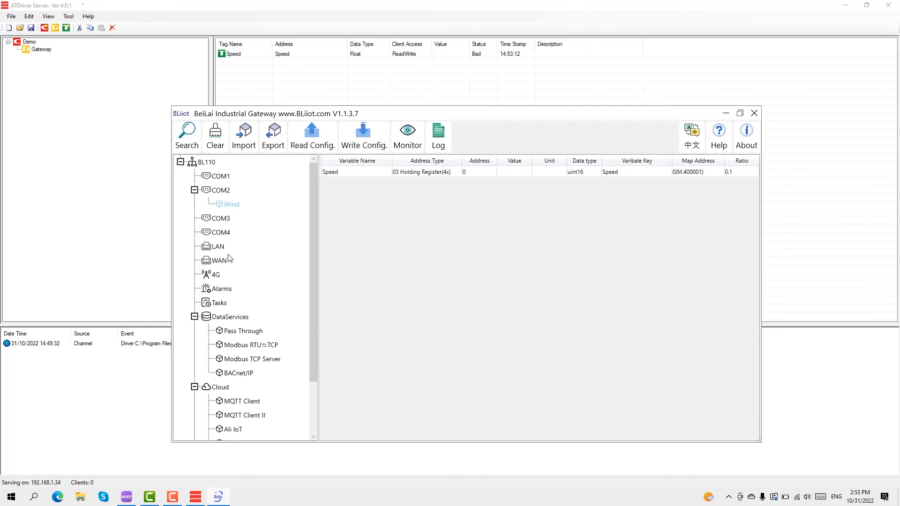
{"action": "left_click", "coordinate": [208, 163]}
{"action": "left_click", "coordinate": [186, 139]}
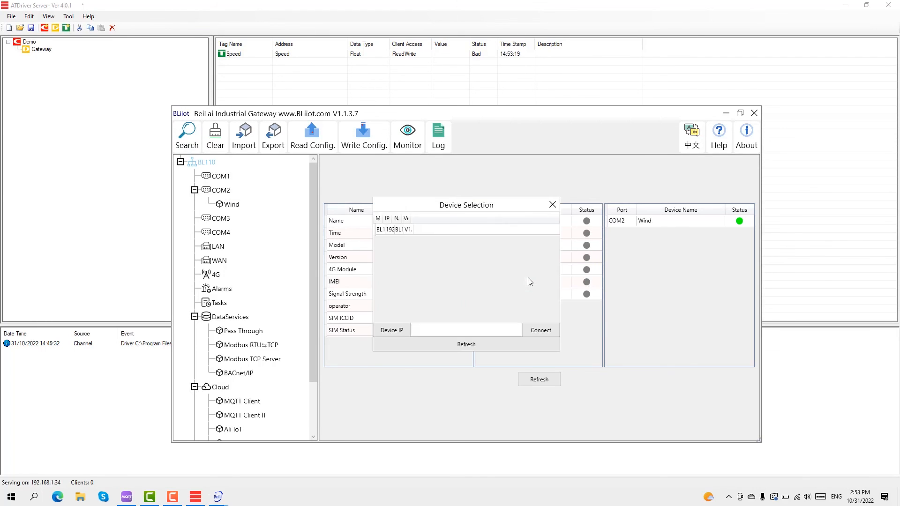
{"action": "double_click", "coordinate": [475, 230]}
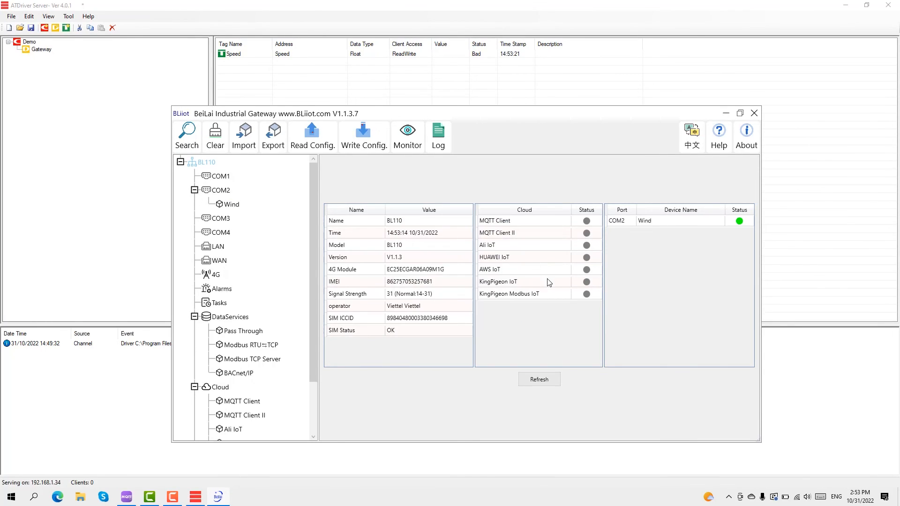
{"action": "type", "text": "123456"}
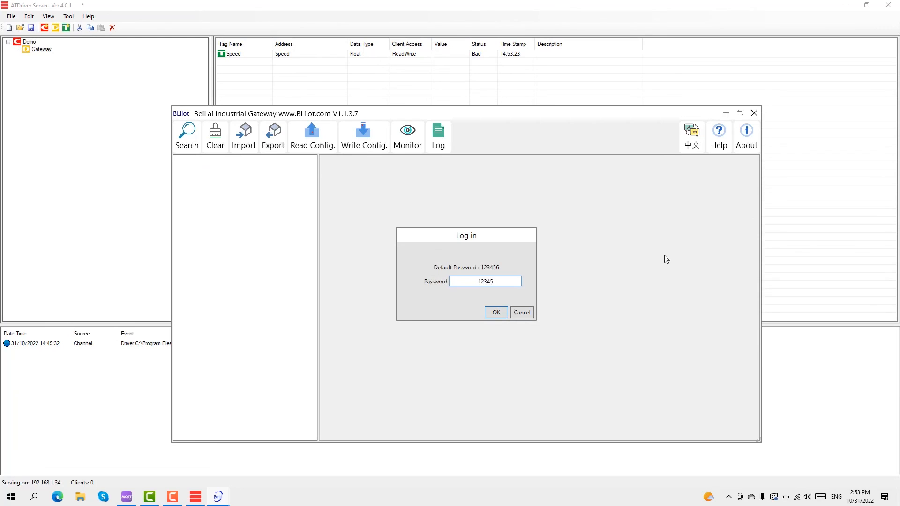
{"action": "key", "text": "Return"}
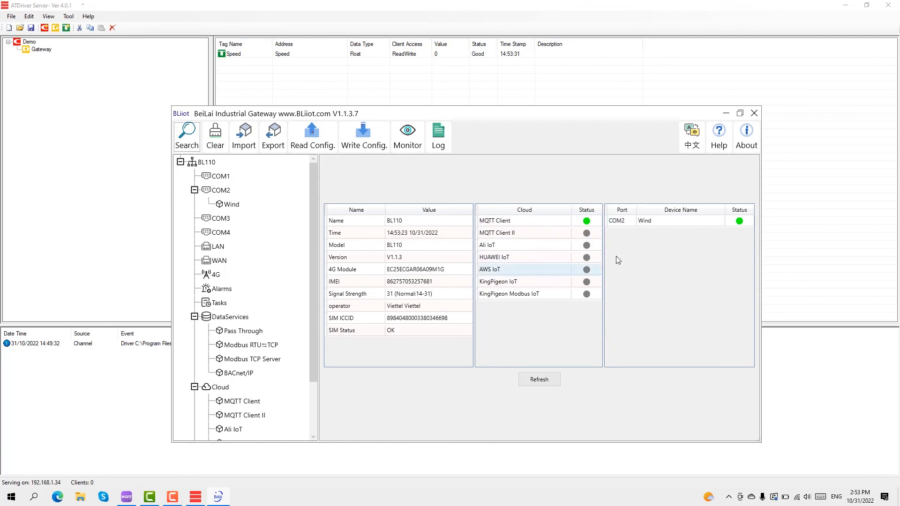
{"action": "left_click", "coordinate": [725, 114]}
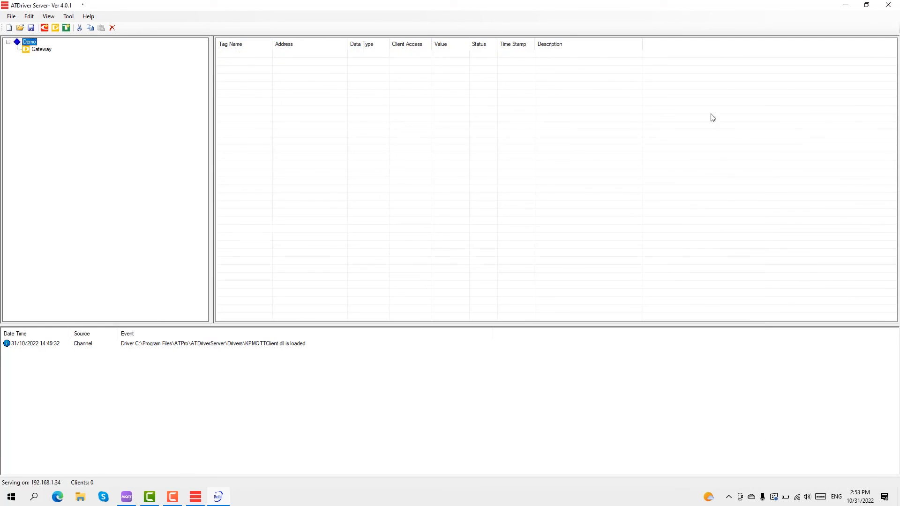
Watch the Gateway device's Speed tag, refreshing the gateway search until it reads 7.5 Good
{"action": "left_click", "coordinate": [34, 49]}
{"action": "left_click", "coordinate": [475, 55]}
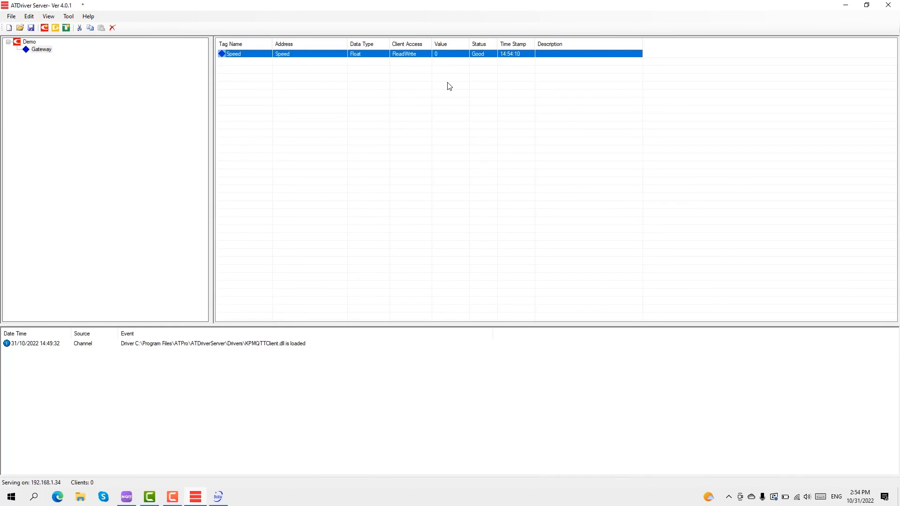
{"action": "left_click", "coordinate": [219, 497]}
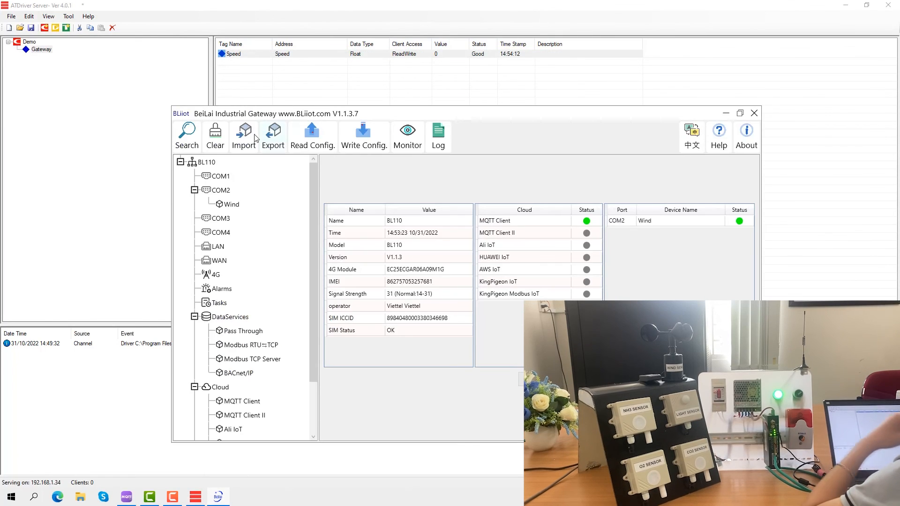
{"action": "left_click", "coordinate": [189, 144]}
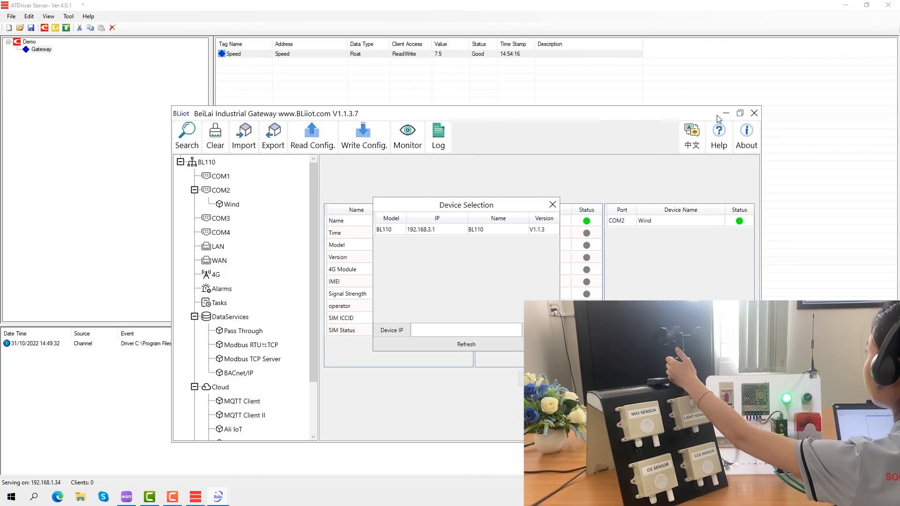
{"action": "left_click", "coordinate": [552, 205]}
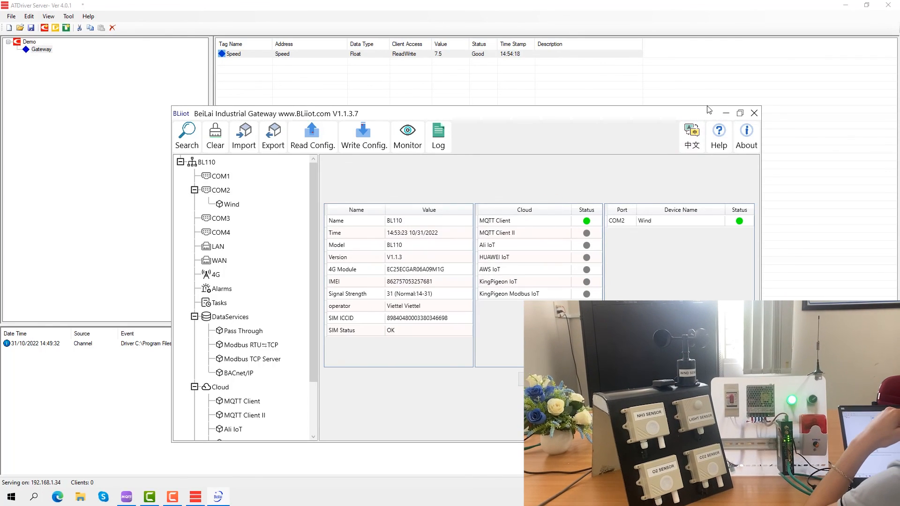
{"action": "left_click", "coordinate": [725, 113]}
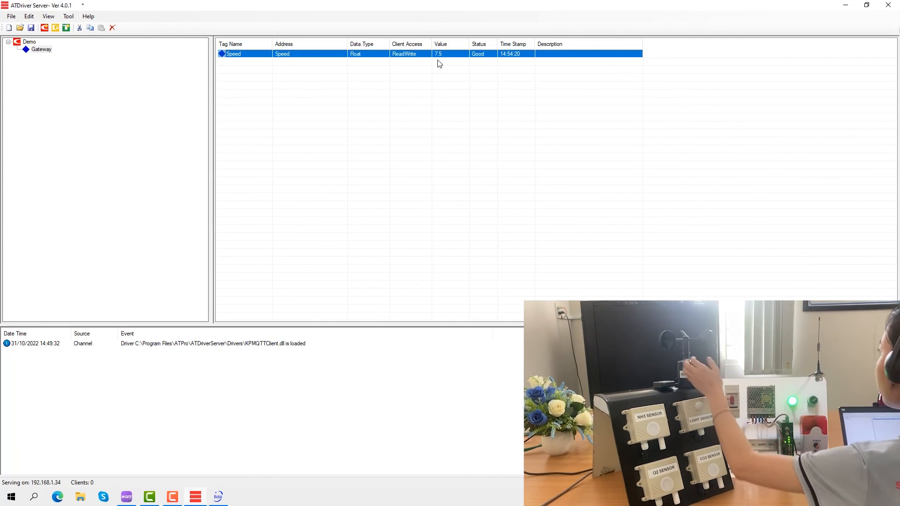